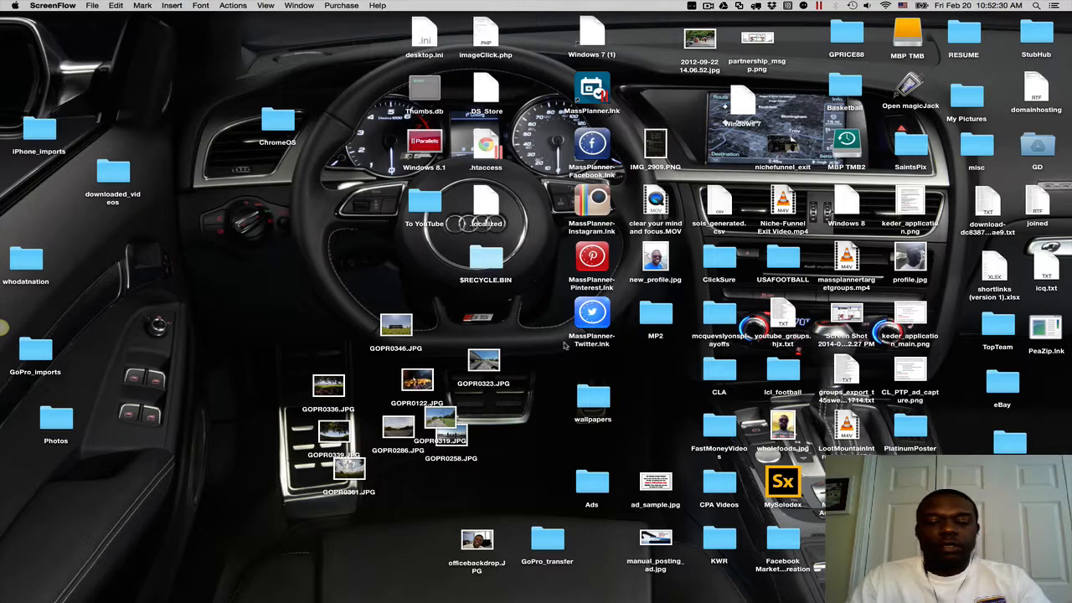
# Swipe with Ctrl+Right from the Mac desktop to the full-screen MassPlanner 2 Campaigns page.
pyautogui.hotkey('ctrl', 'Right')
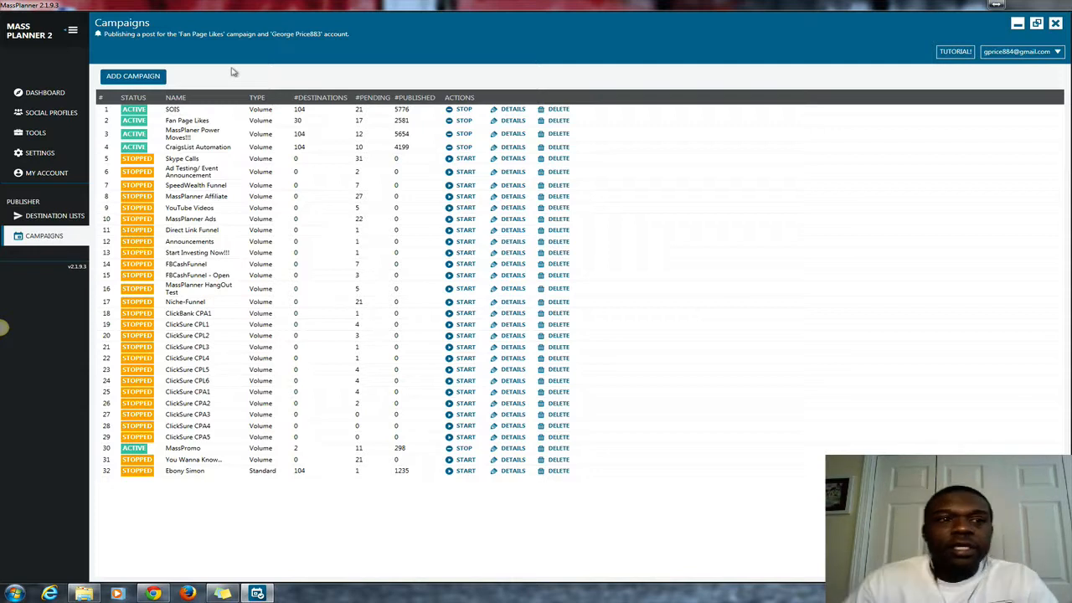
# Check Social Profiles, return to Campaigns, and bring up the standard/volume/scheduled campaign choice.
pyautogui.click(56, 114)
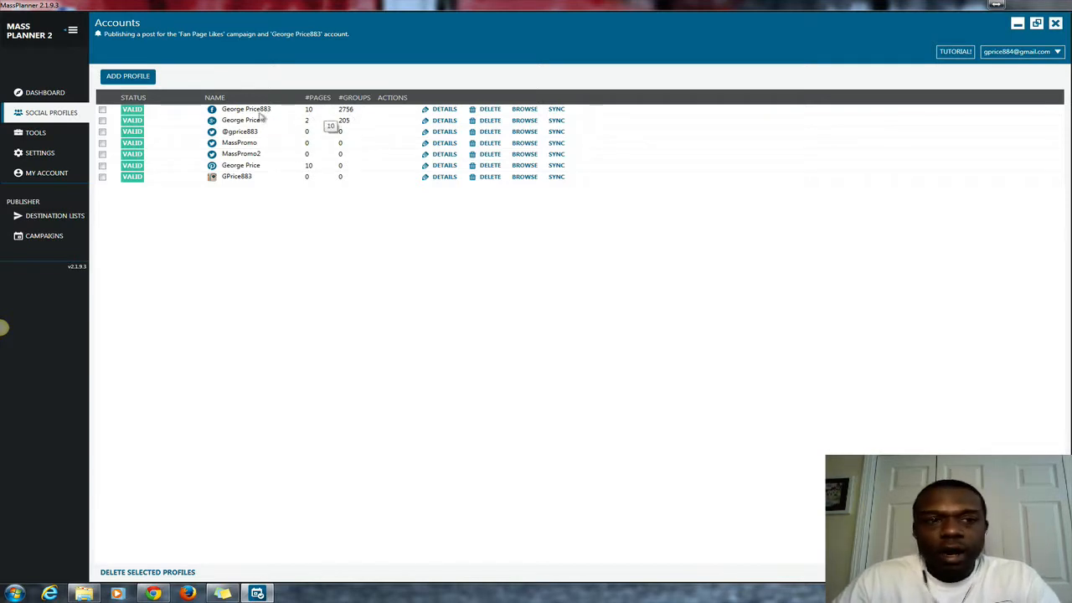
pyautogui.click(43, 236)
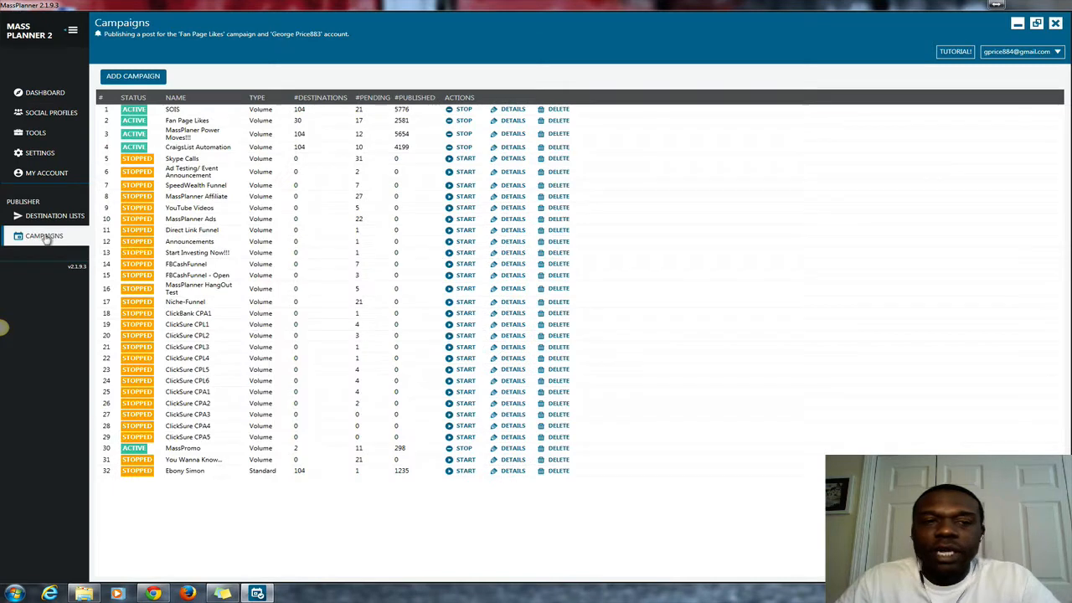
pyautogui.click(131, 75)
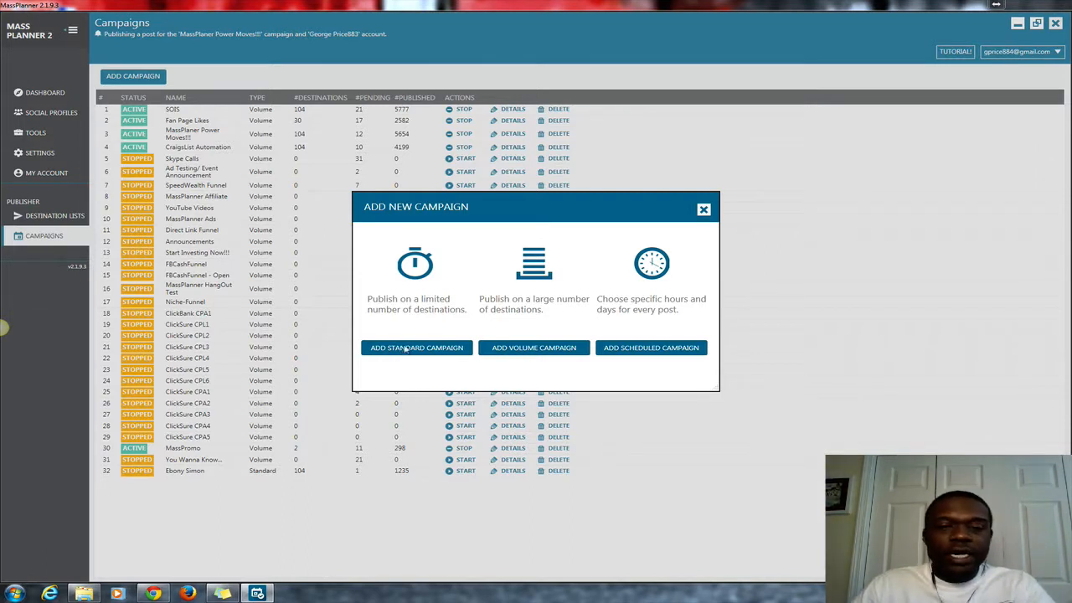
# Add a standard campaign and replace its default name with 'Standard Campaign Test'.
pyautogui.click(415, 349)
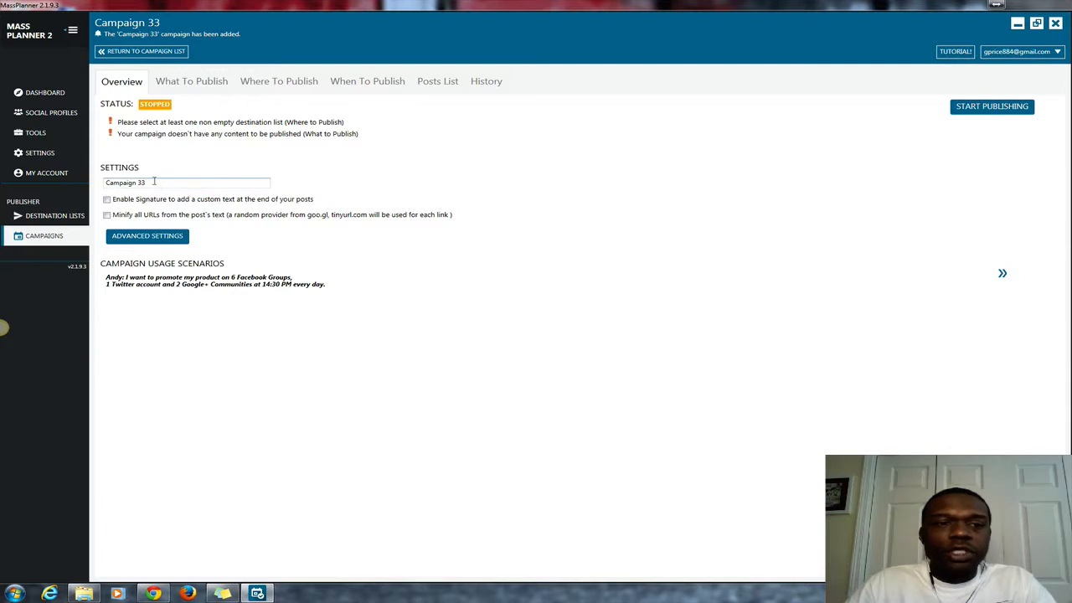
pyautogui.moveTo(162, 182); pyautogui.dragTo(97, 182)
pyautogui.write('S')
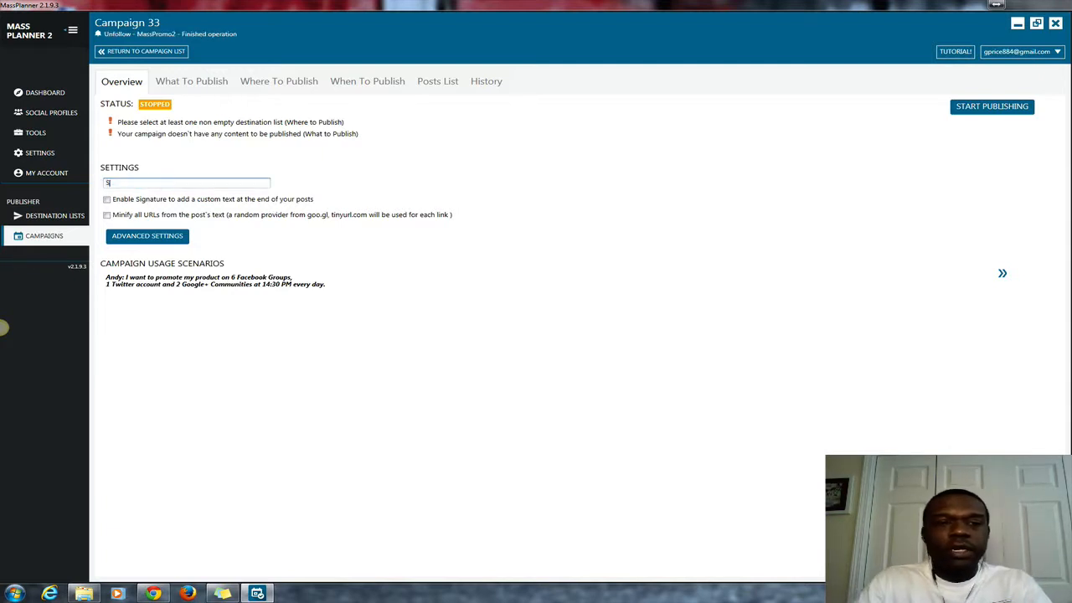
pyautogui.write('tandard ')
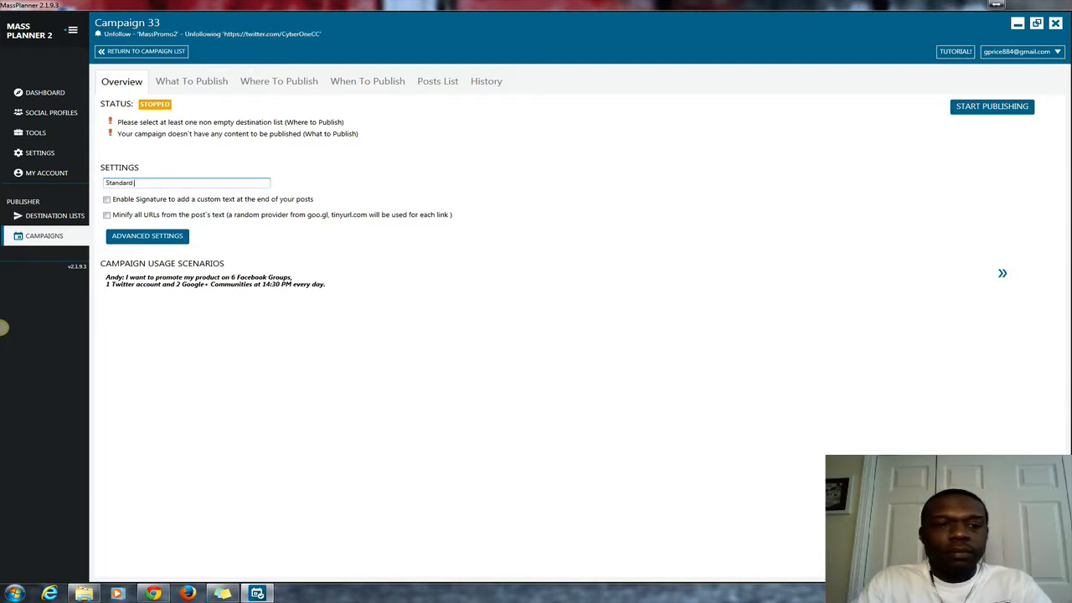
pyautogui.write('Camap')
pyautogui.press('BackSpace')
pyautogui.press('BackSpace')
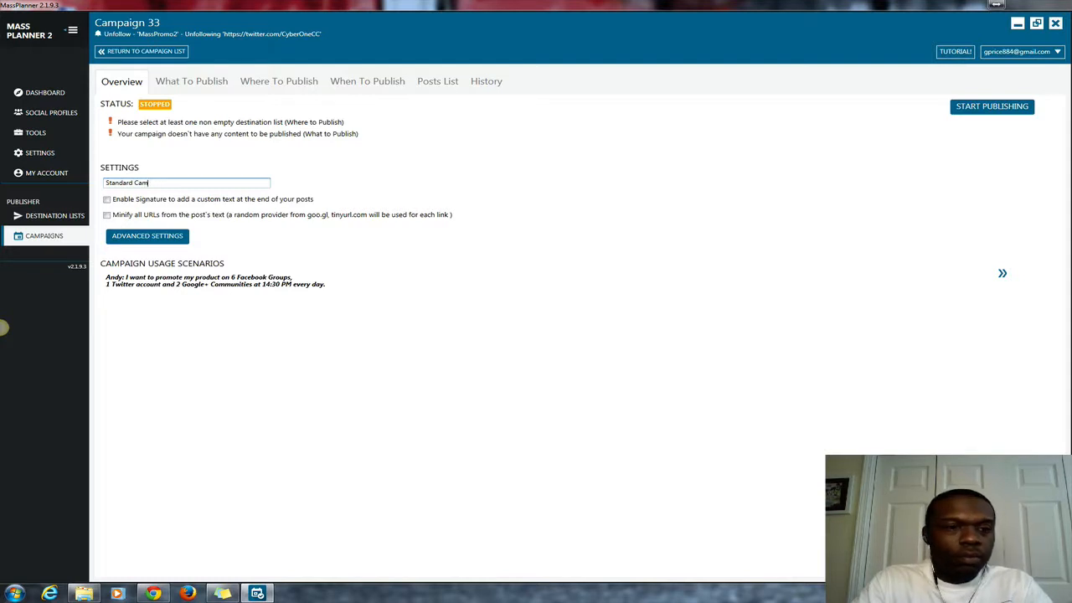
pyautogui.write('paign')
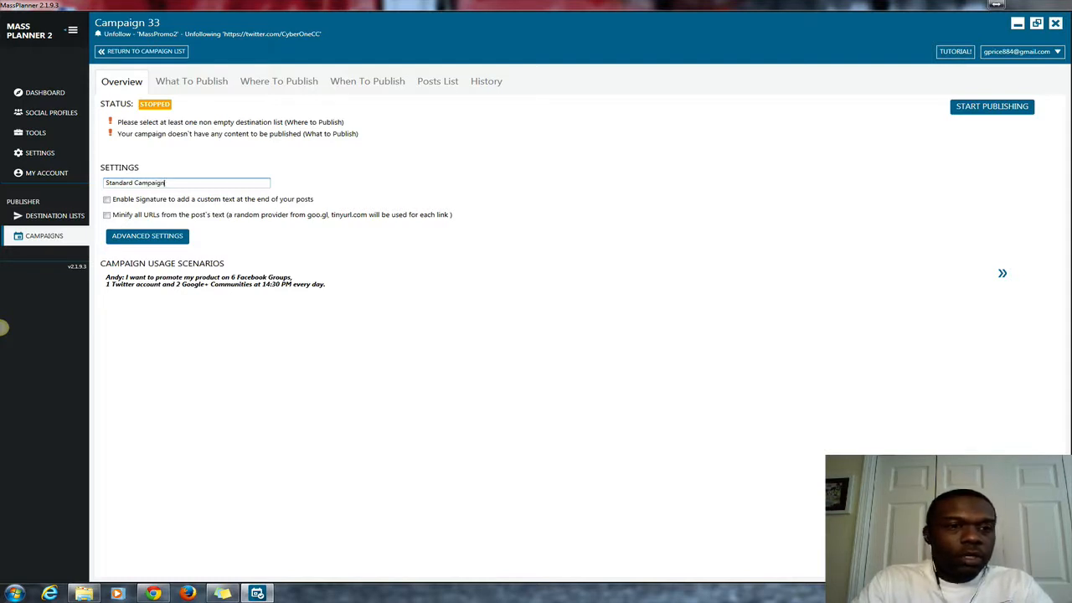
pyautogui.write(' Test')
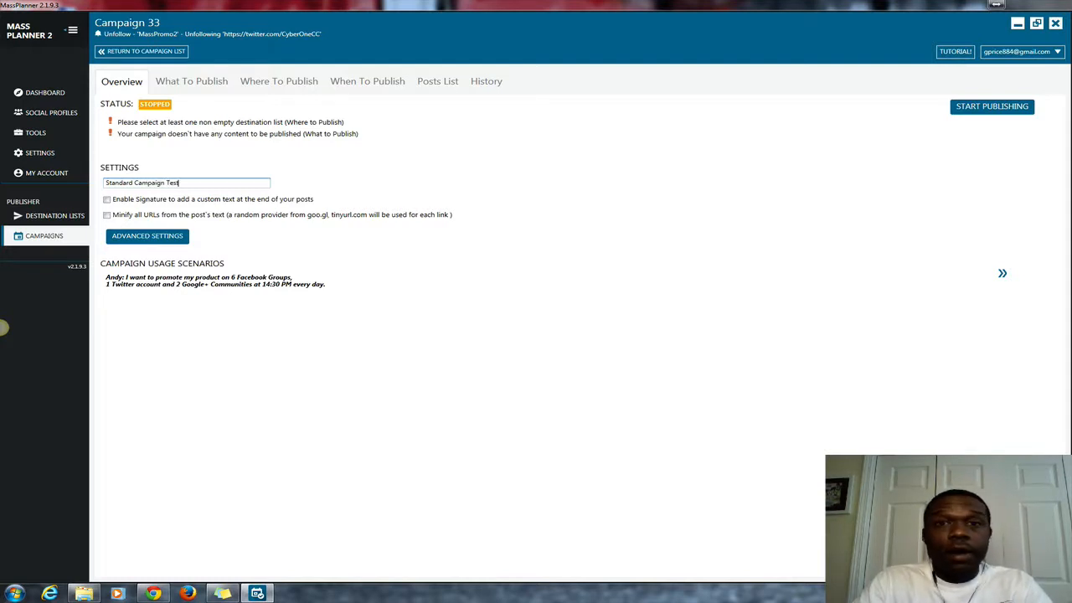
pyautogui.hotkey('ctrl', 'a')
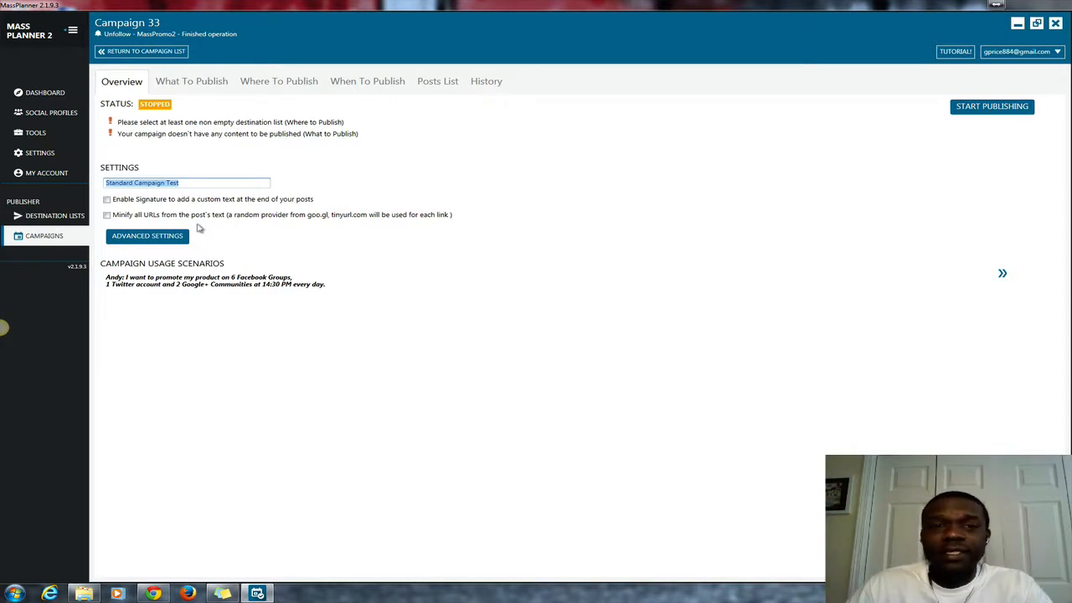
# Open Campaign 33's Advanced Settings, where the post notification threshold is 5.
pyautogui.click(144, 241)
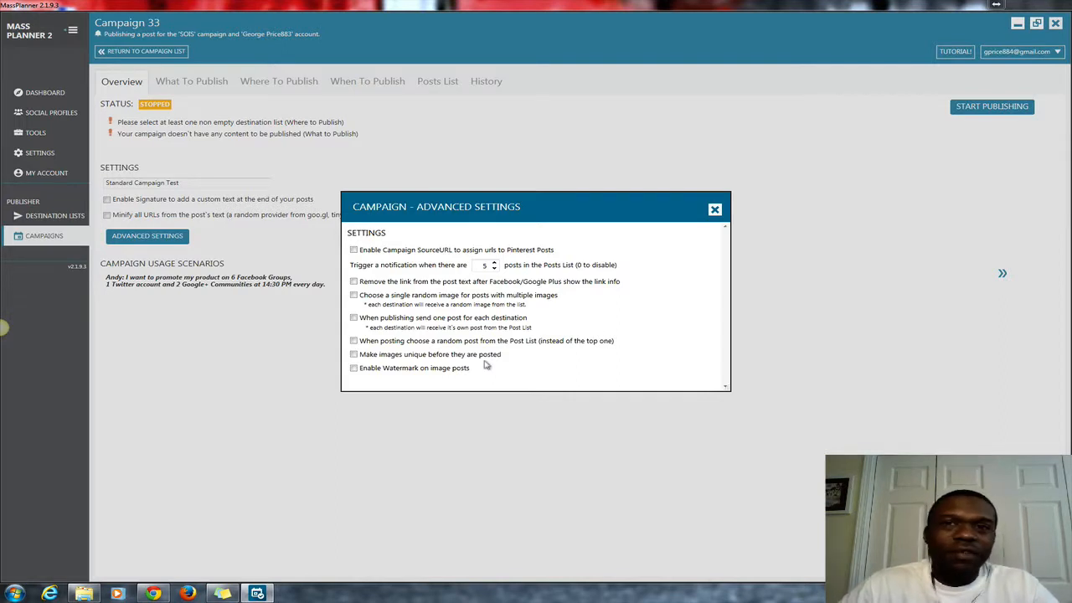
# Try image watermarking with a handle, then turn it back off and close Advanced Settings.
pyautogui.click(353, 369)
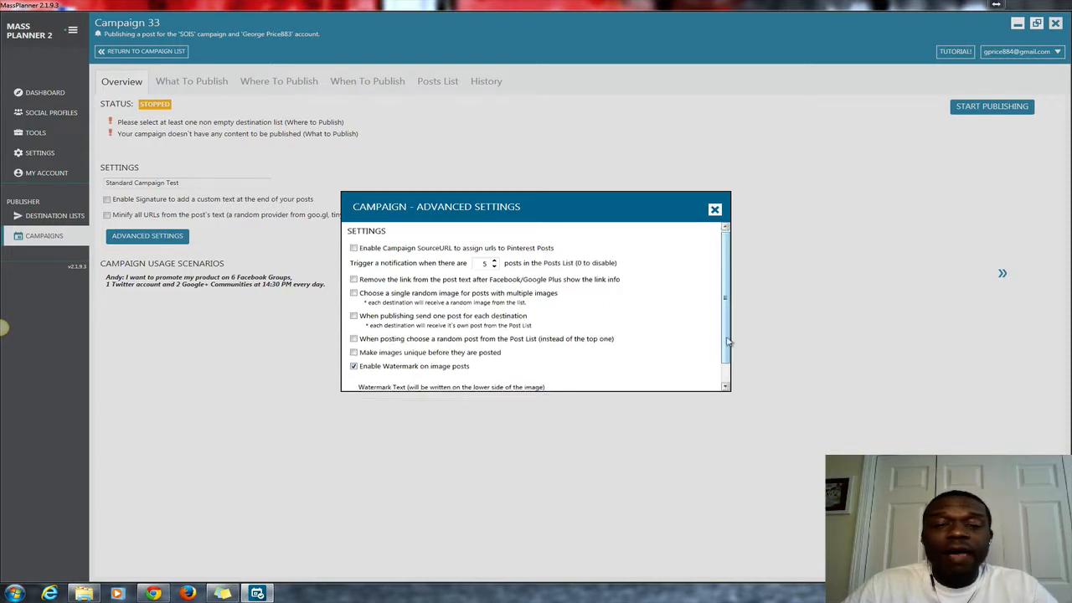
pyautogui.scroll(-2, 728, 339)
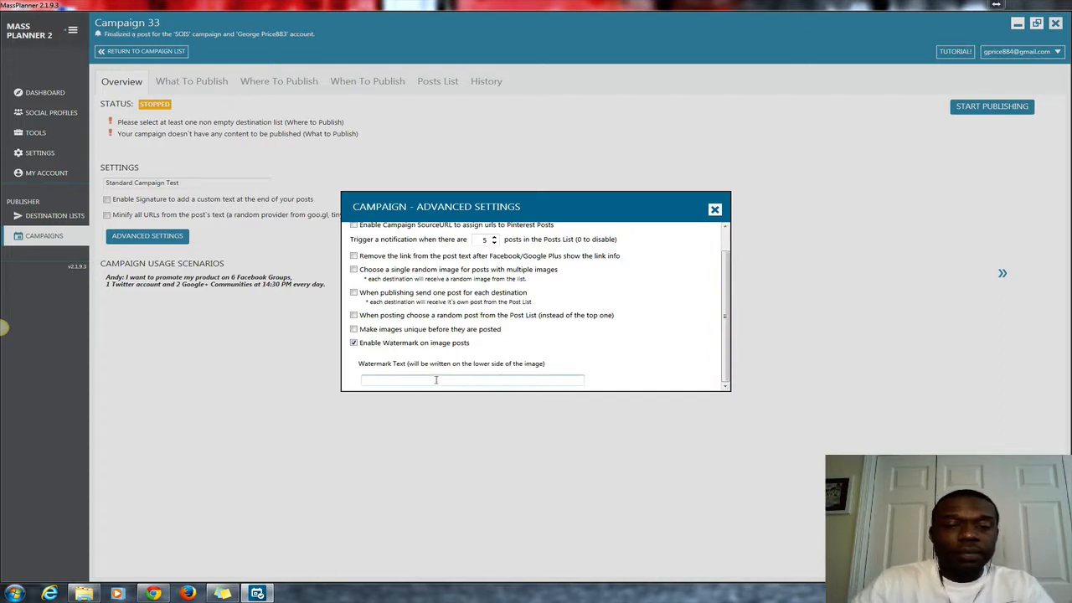
pyautogui.click(435, 380)
pyautogui.write('@')
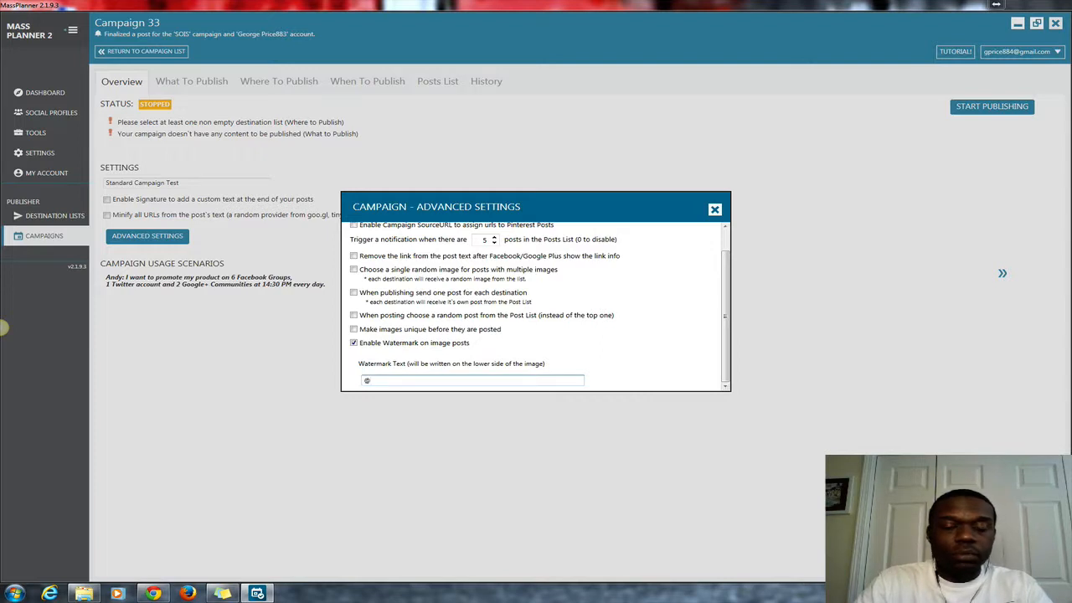
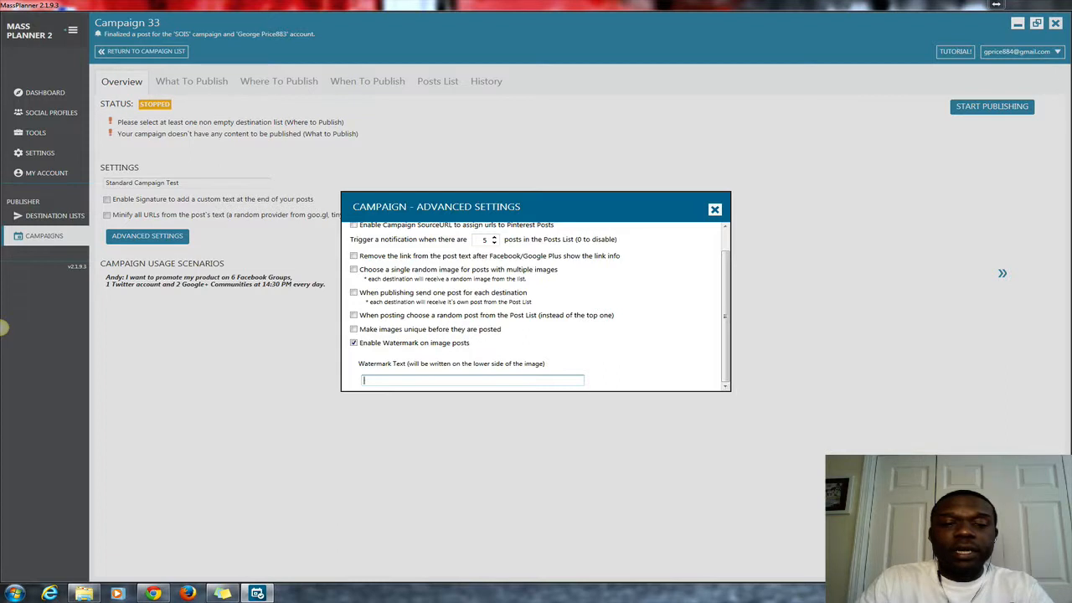
pyautogui.click(354, 342)
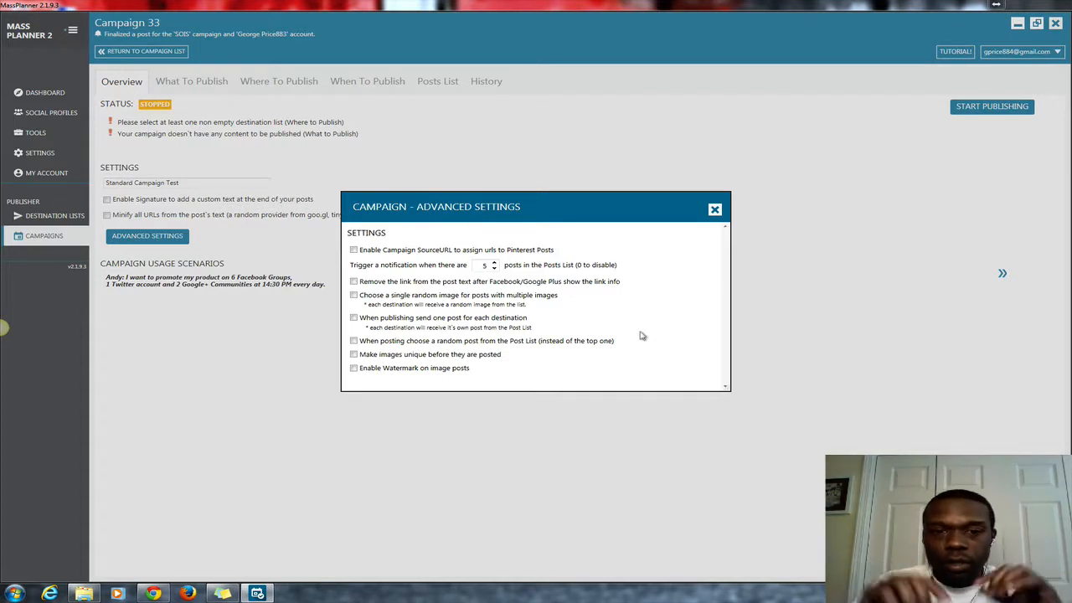
pyautogui.click(714, 210)
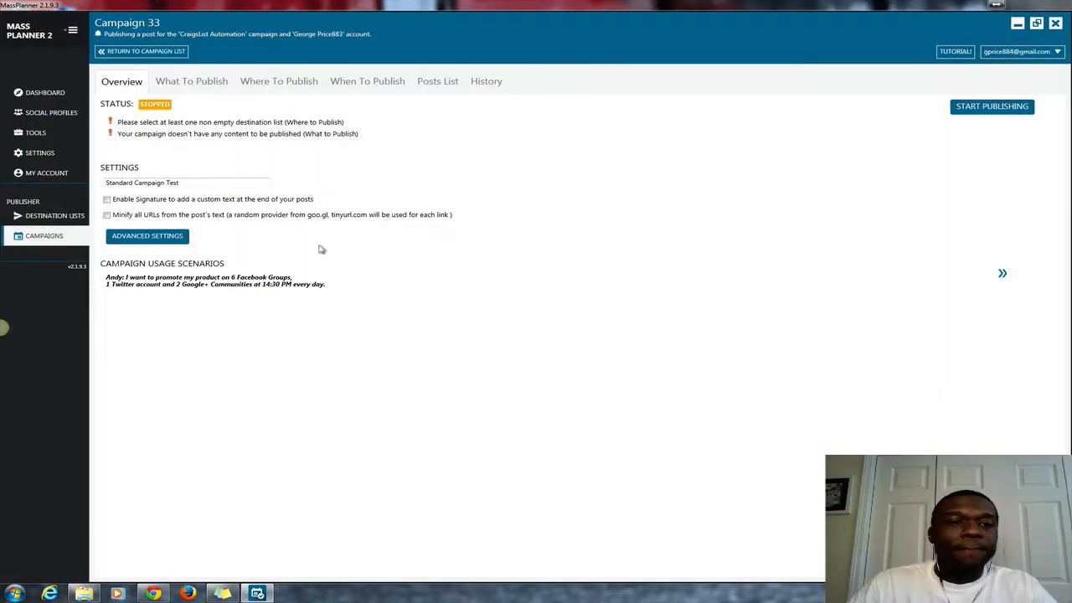
# On What To Publish, write 'Test Text.' as the single post message.
pyautogui.click(202, 85)
pyautogui.click(204, 165)
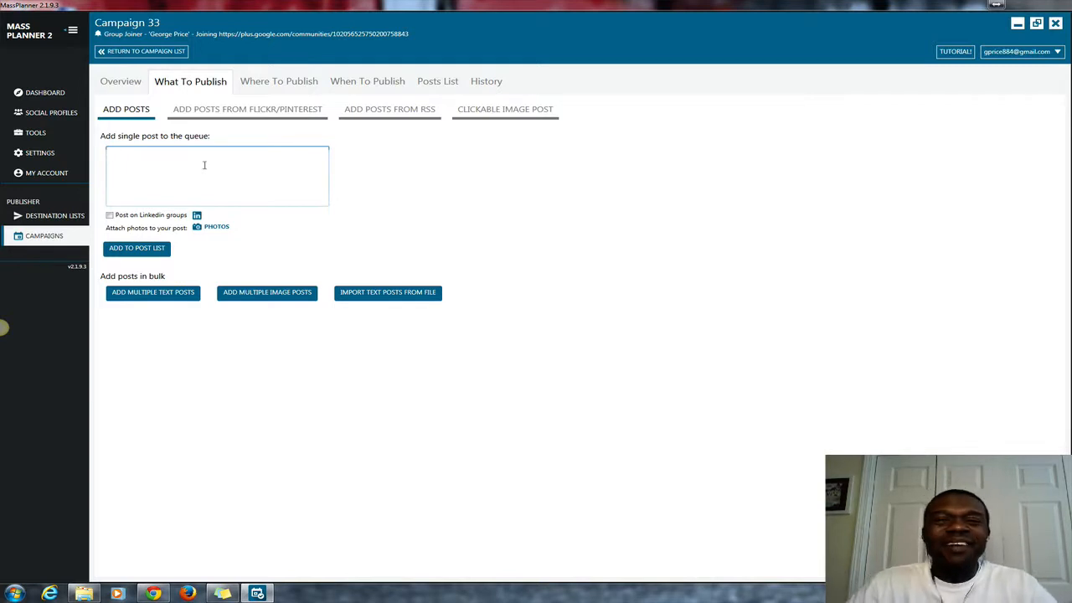
pyautogui.click(203, 165)
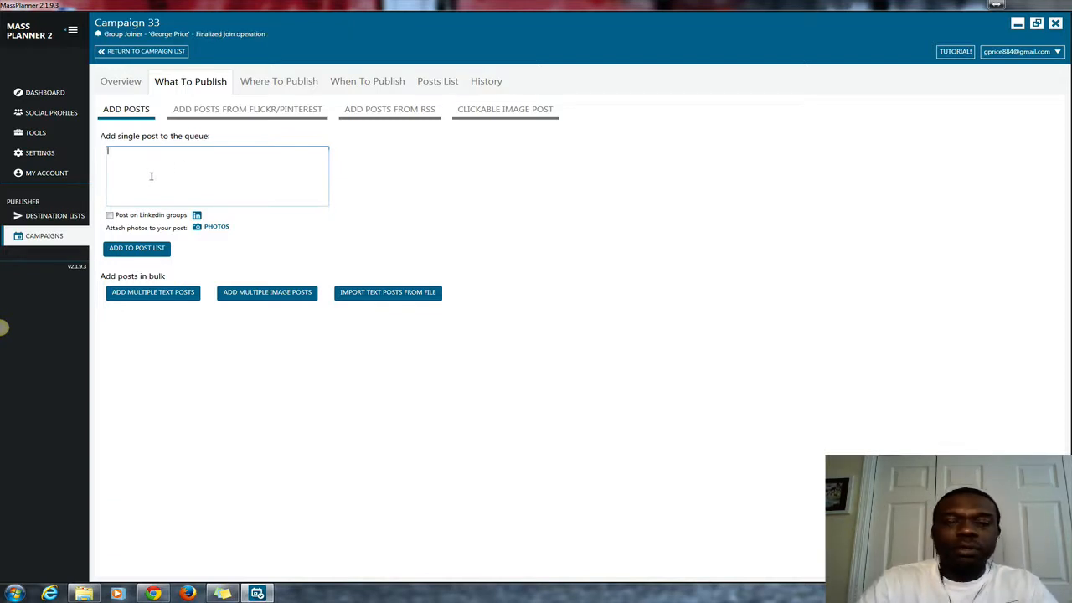
pyautogui.write('Test Te')
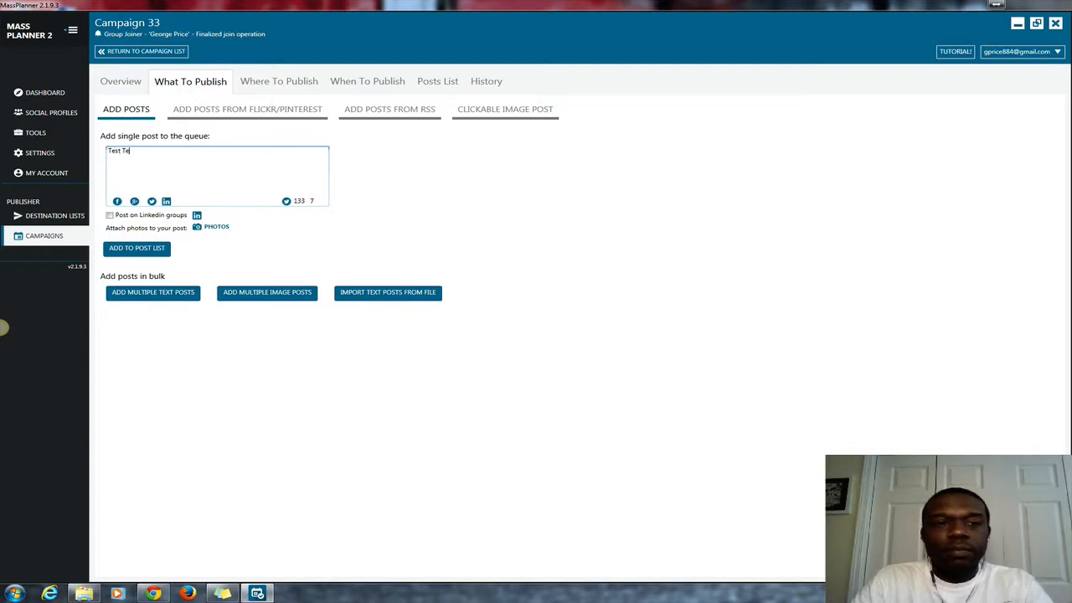
pyautogui.write('xt...')
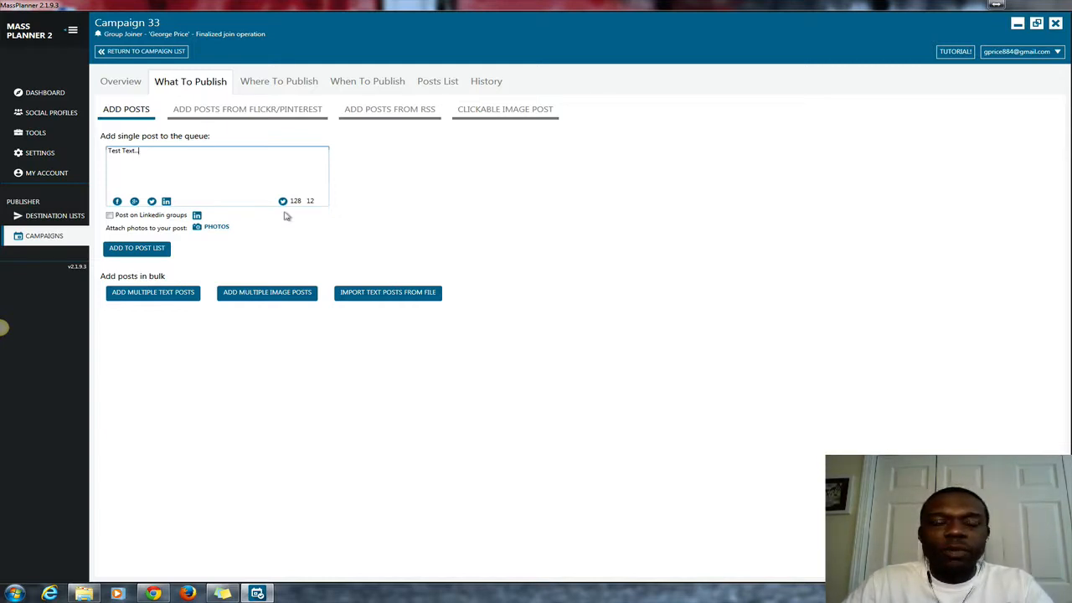
# Upload the fastest_way_to_make_money image from the computer and attach it to the post.
pyautogui.click(217, 229)
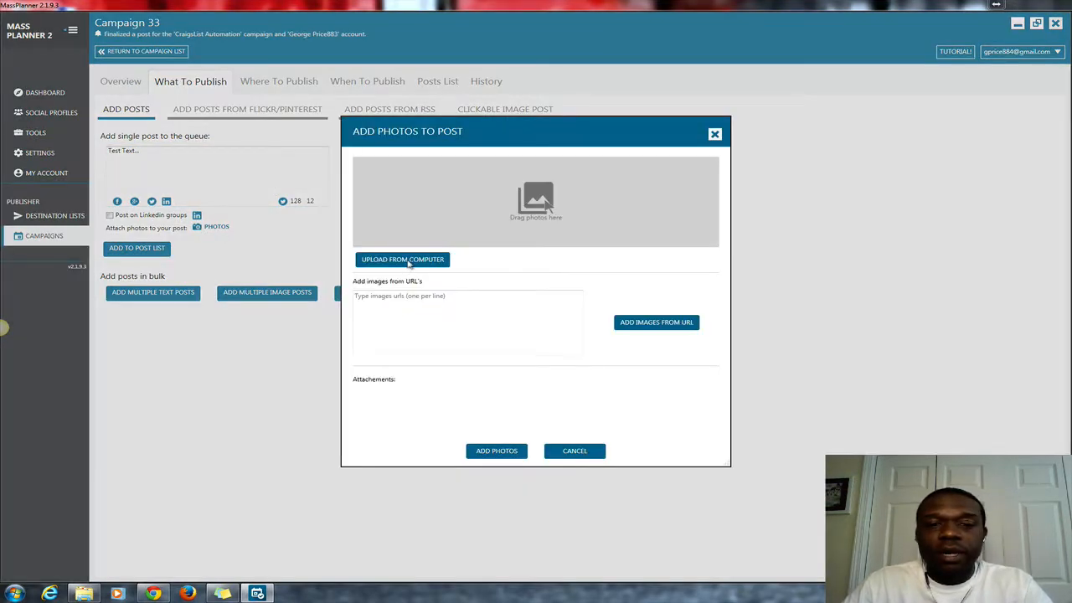
pyautogui.click(409, 260)
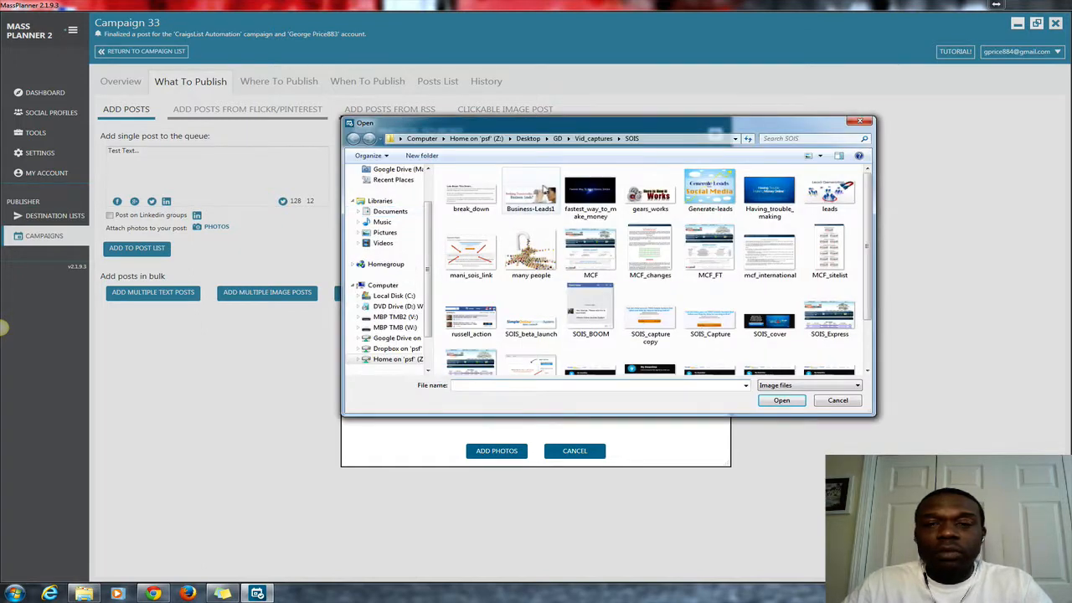
pyautogui.click(587, 194)
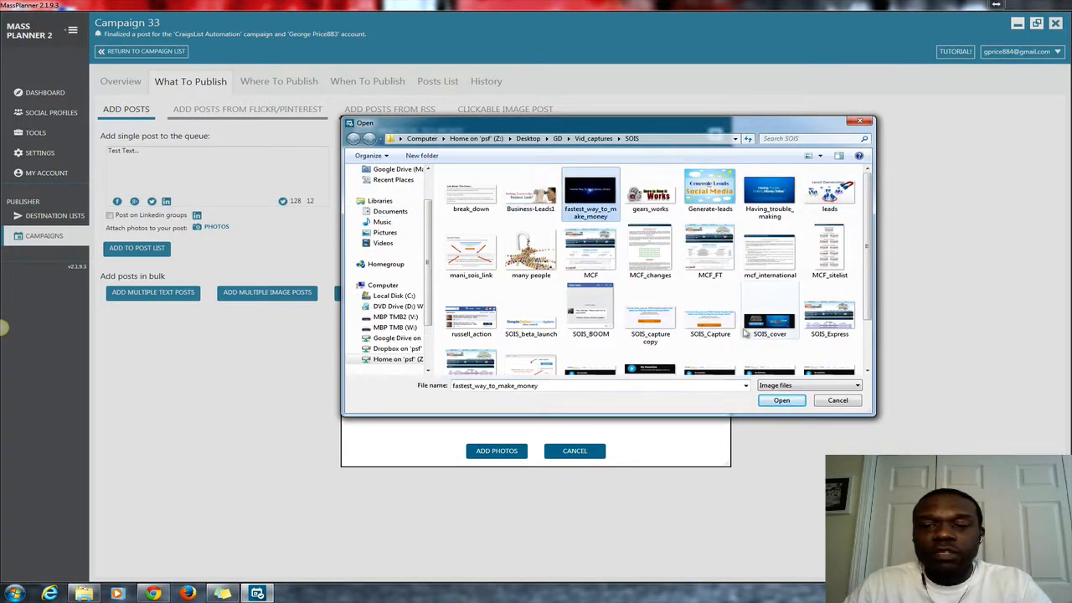
pyautogui.click(780, 400)
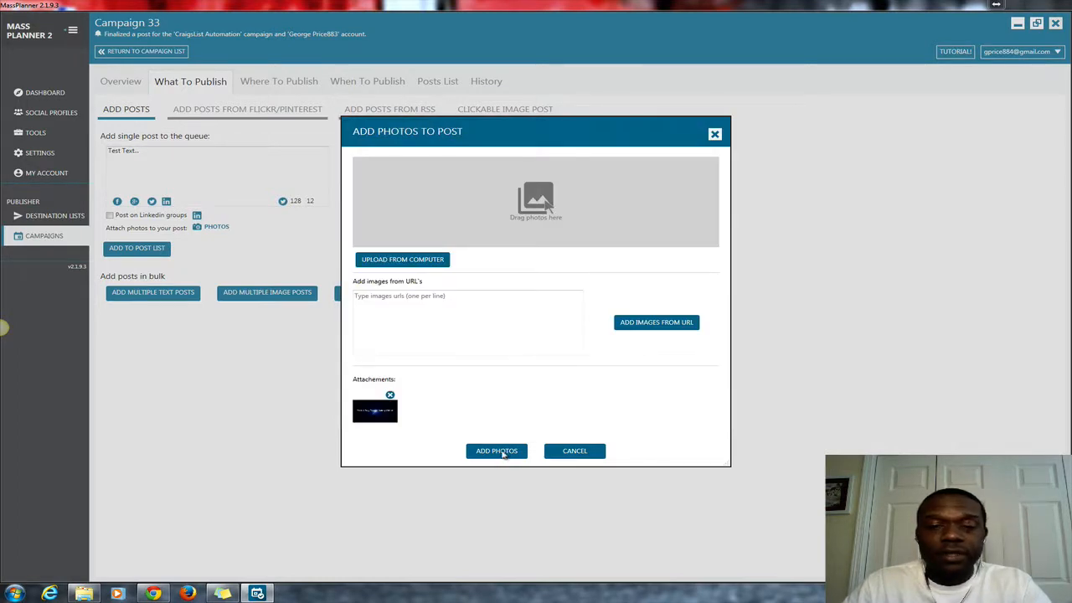
pyautogui.click(495, 451)
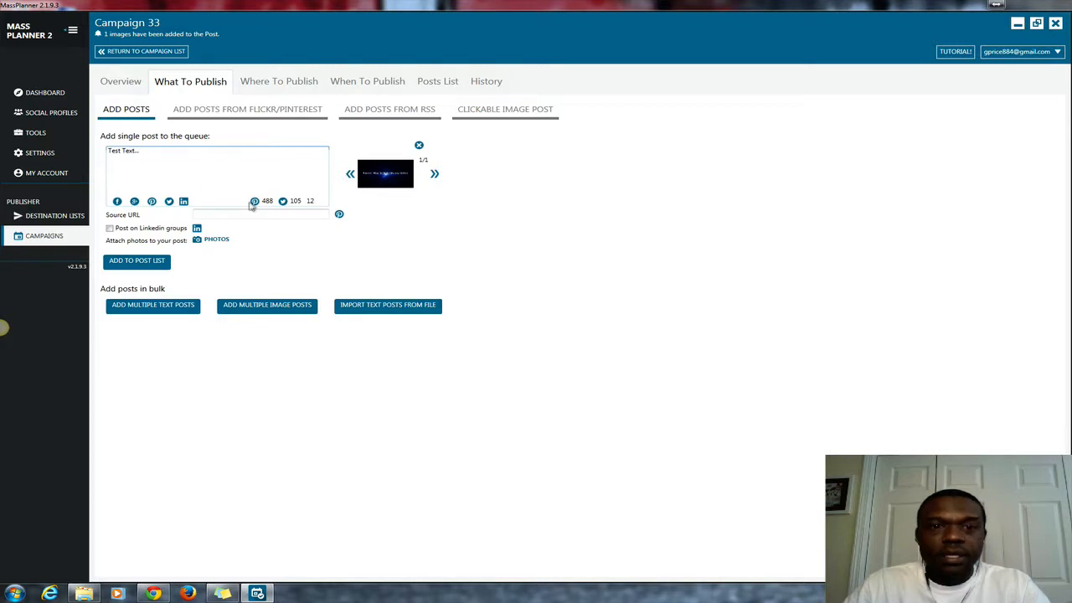
pyautogui.moveTo(390, 186)
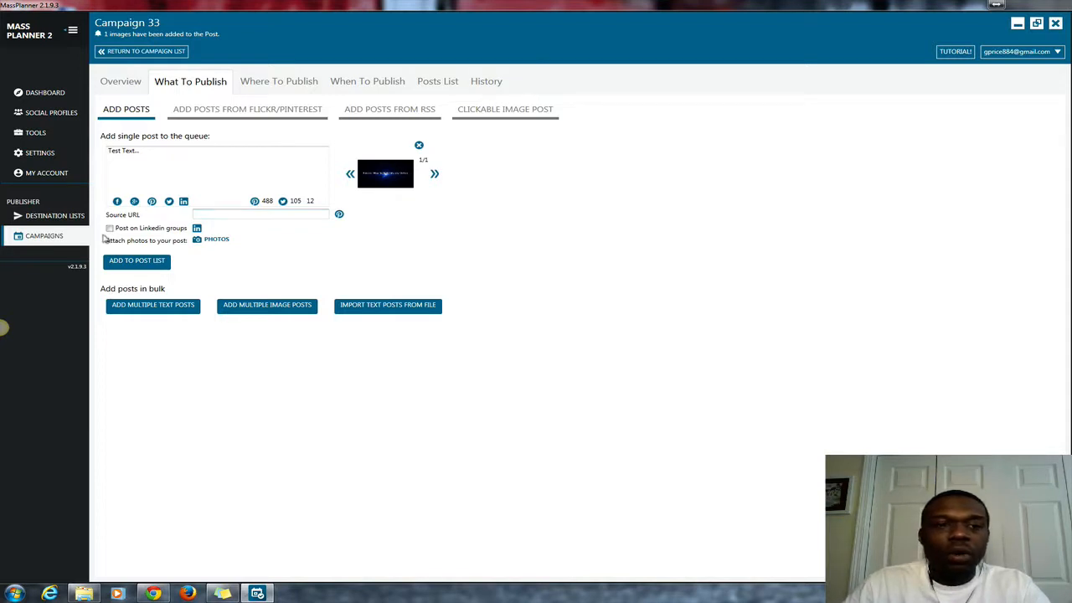
pyautogui.click(158, 307)
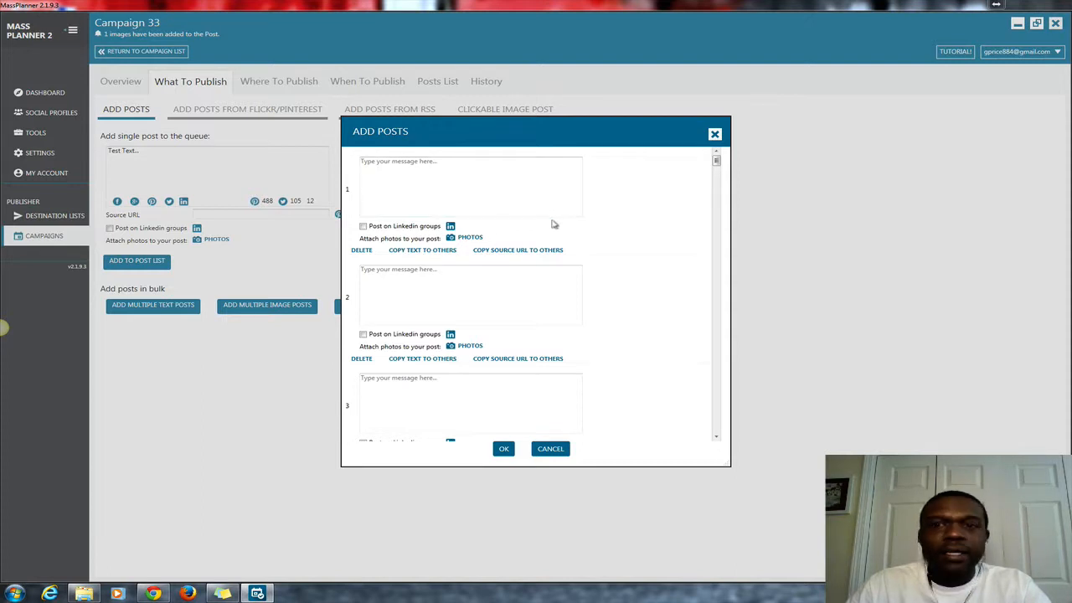
pyautogui.click(715, 135)
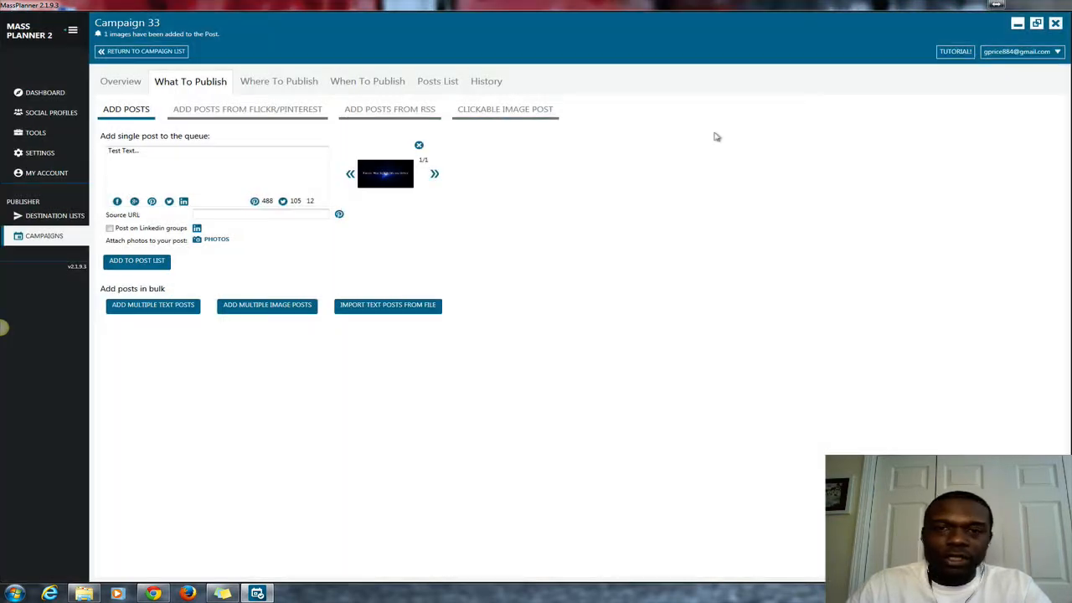
pyautogui.click(268, 306)
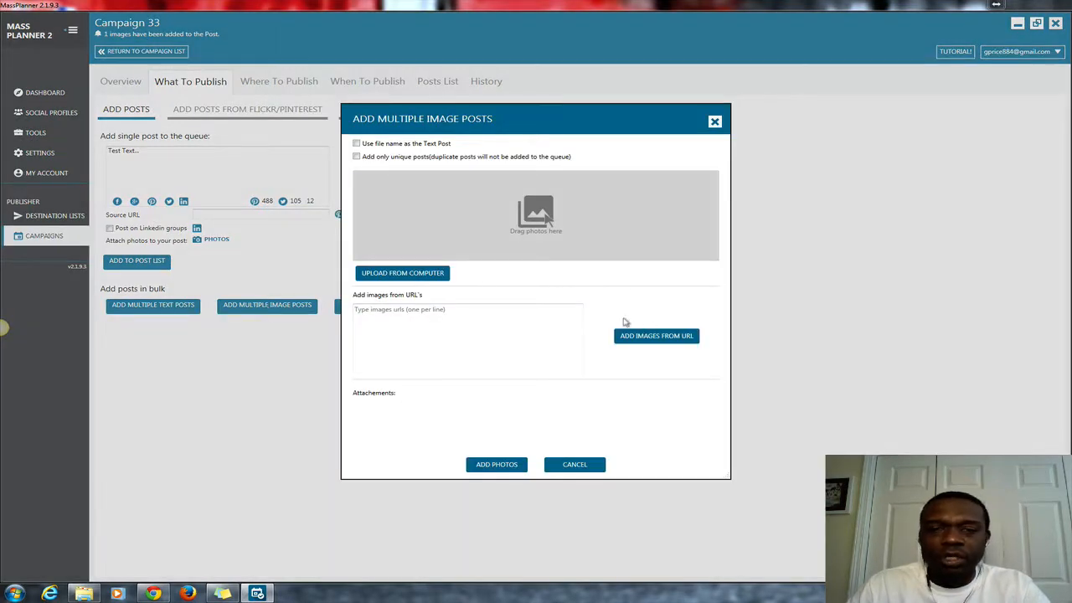
pyautogui.click(715, 121)
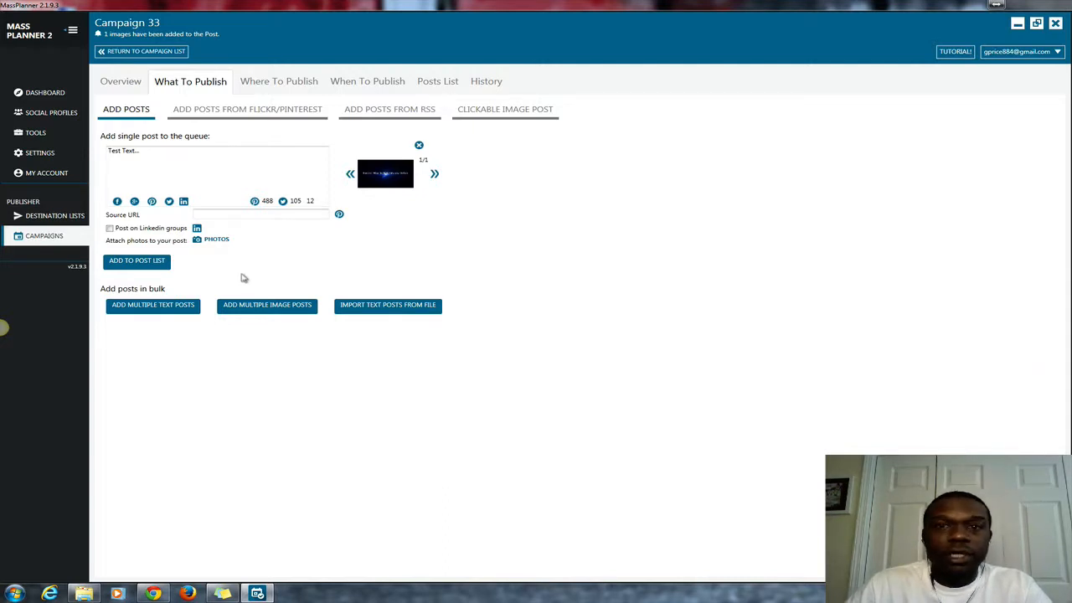
# Queue the post and target the Hot Ad Groups list (104 groups, 1 account).
pyautogui.click(134, 261)
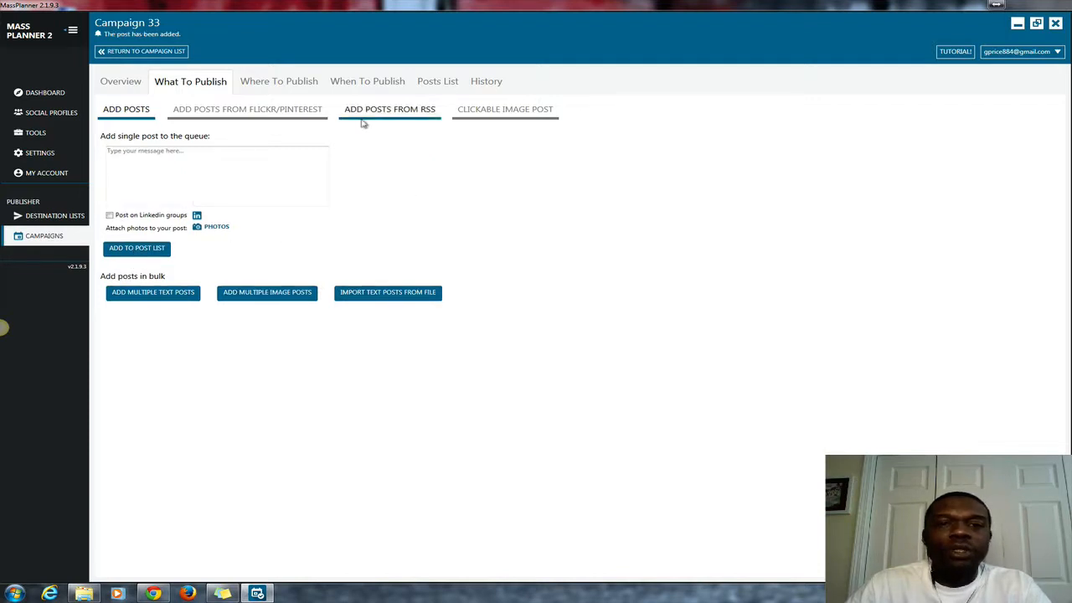
pyautogui.click(276, 83)
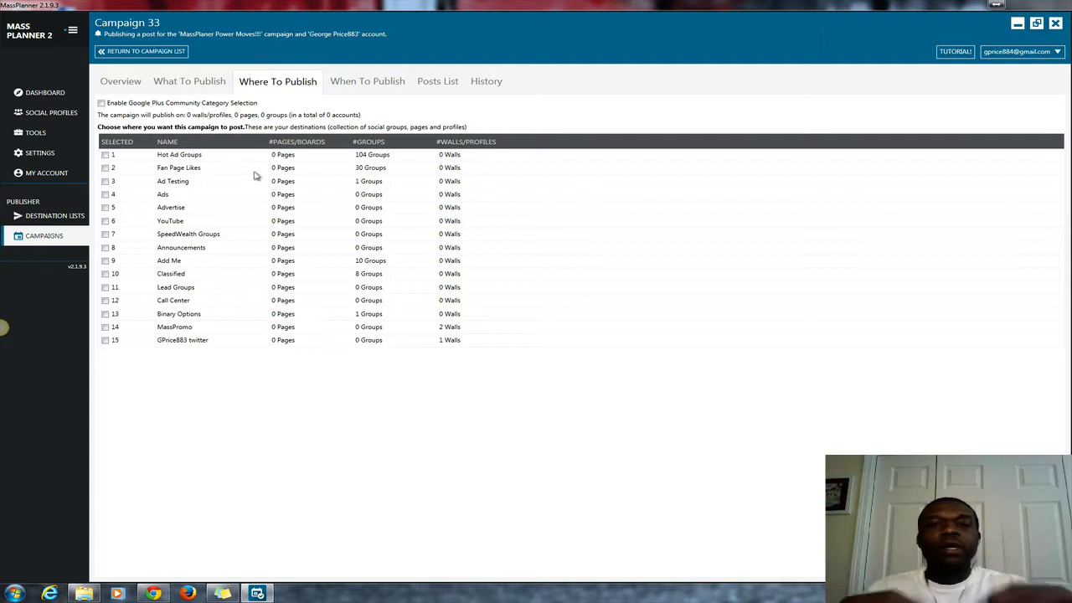
pyautogui.click(104, 155)
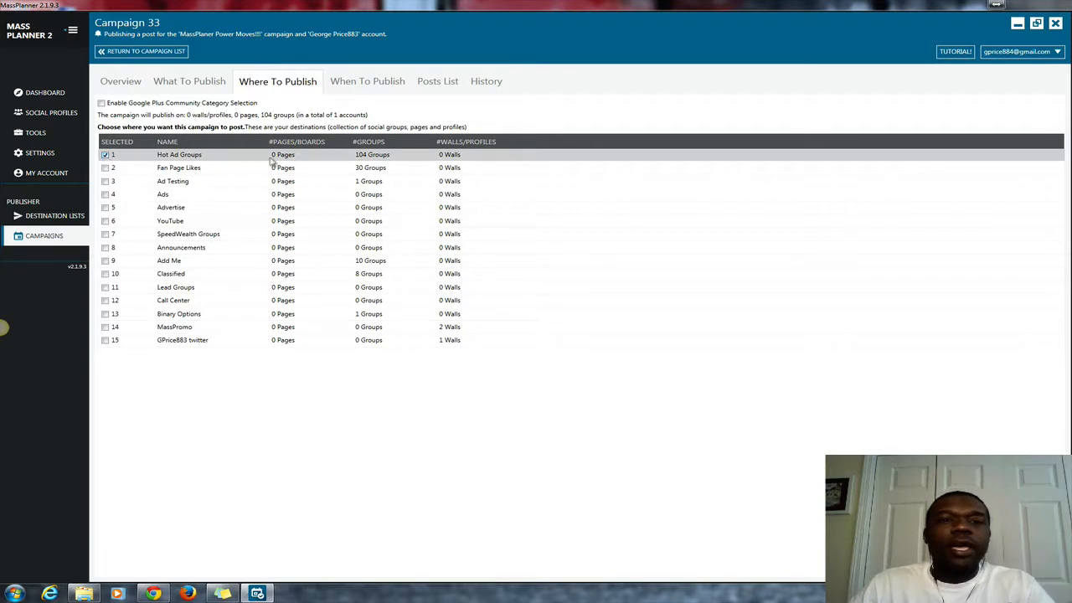
# On When To Publish, make each post publish on all selected destinations.
pyautogui.click(378, 82)
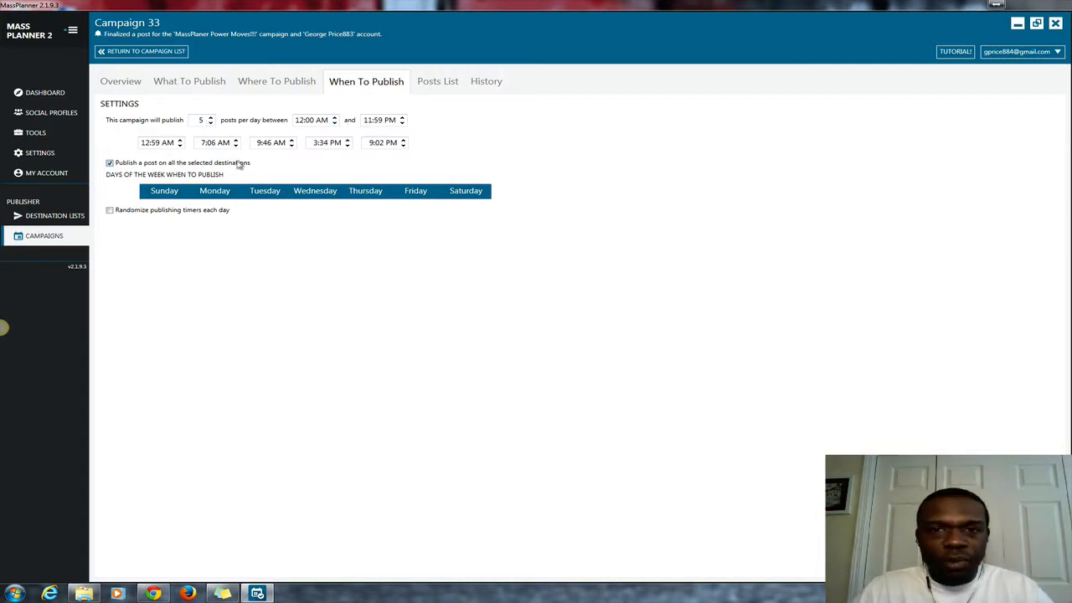
pyautogui.click(110, 164)
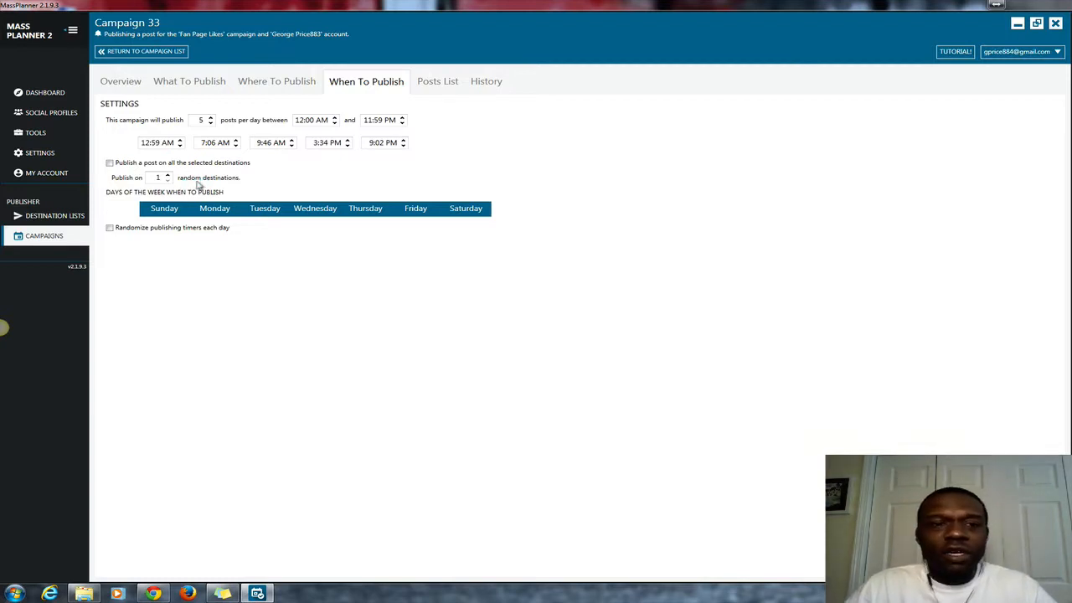
pyautogui.click(111, 163)
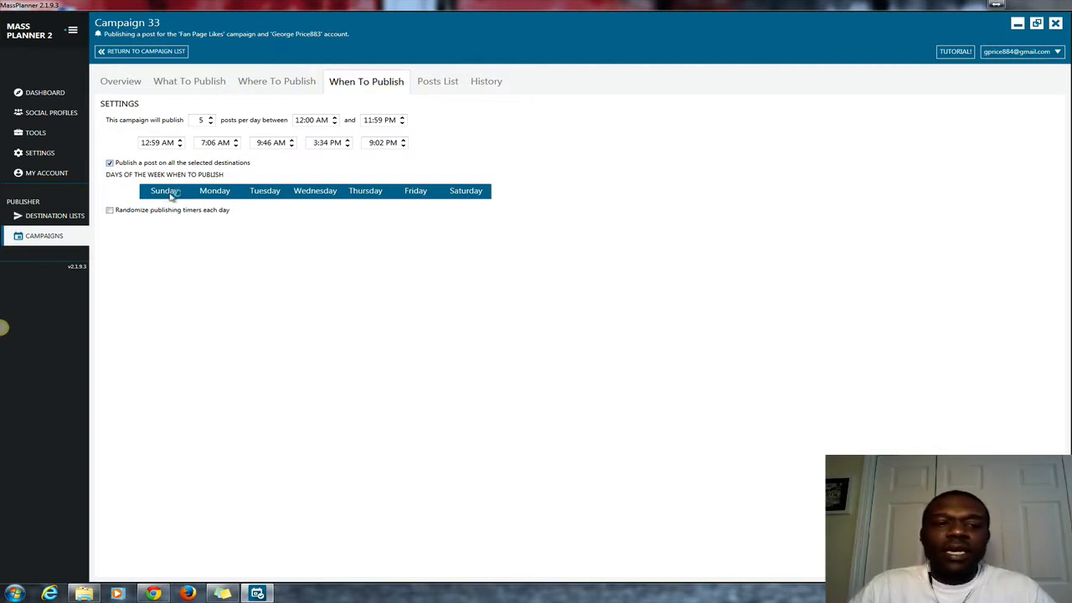
# Toggle Sunday, Tuesday and Randomize off and back, keeping 5 daily posts all week.
pyautogui.click(172, 193)
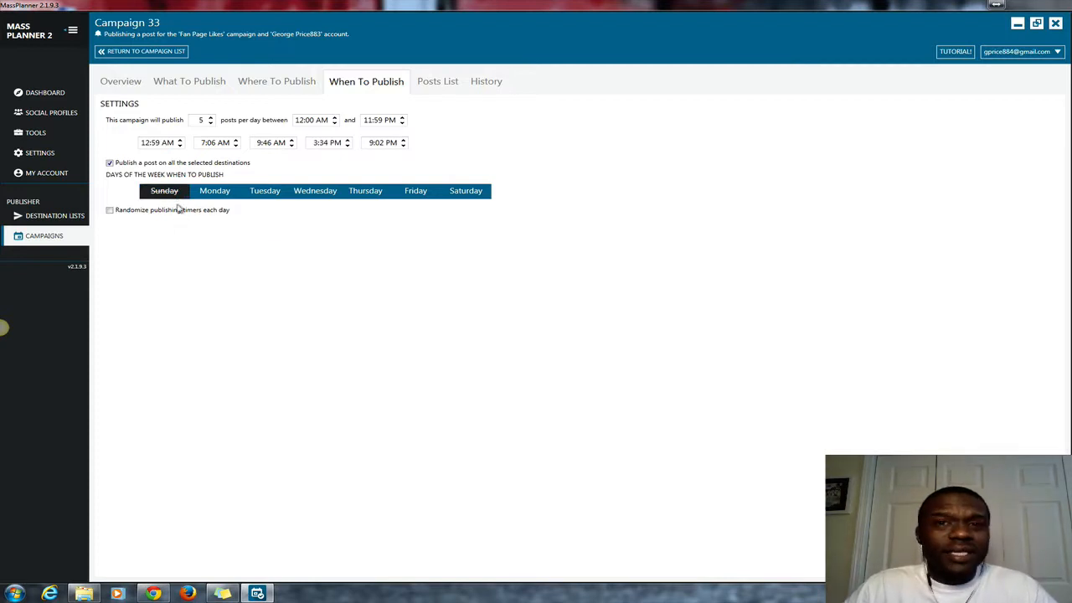
pyautogui.click(267, 192)
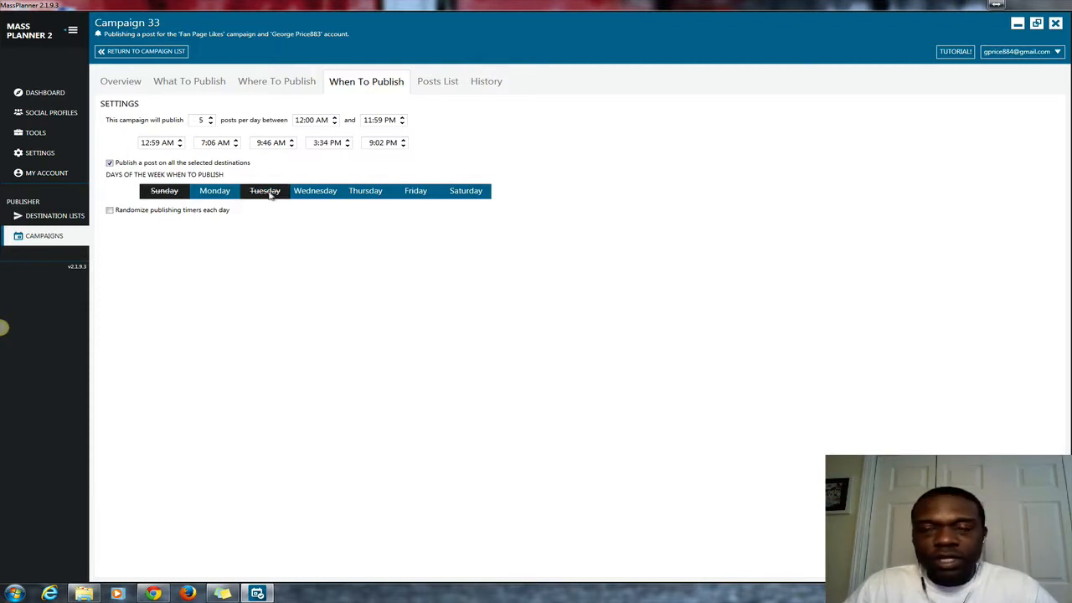
pyautogui.click(270, 193)
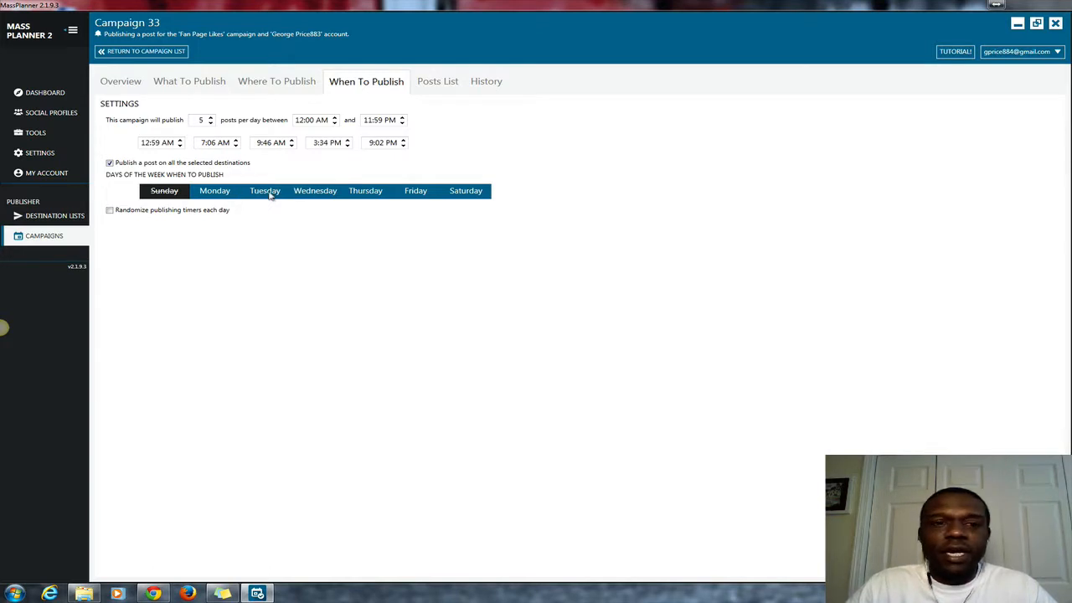
pyautogui.click(167, 194)
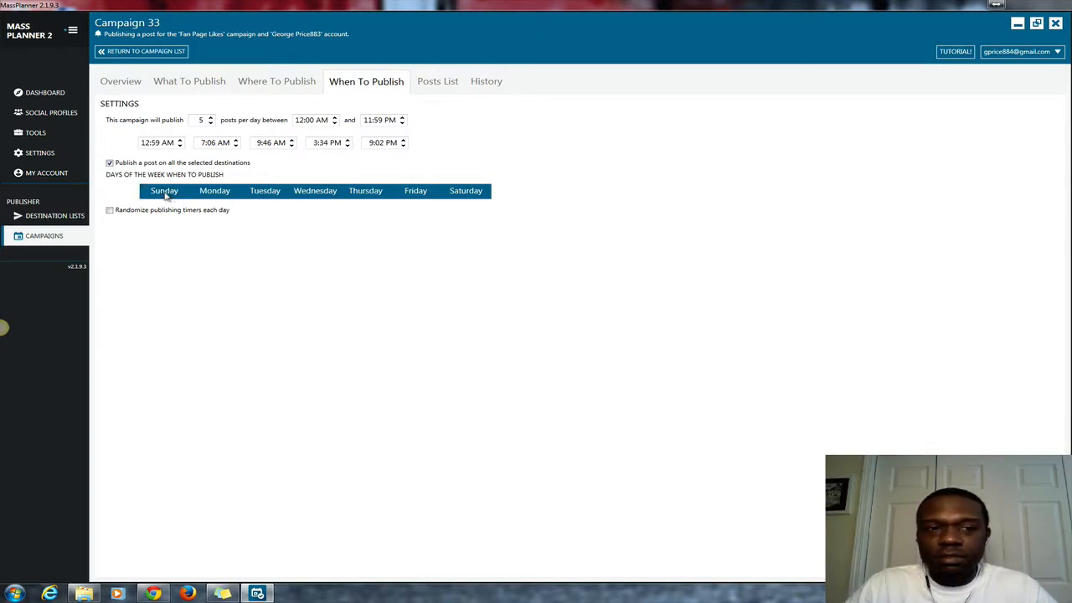
pyautogui.click(110, 211)
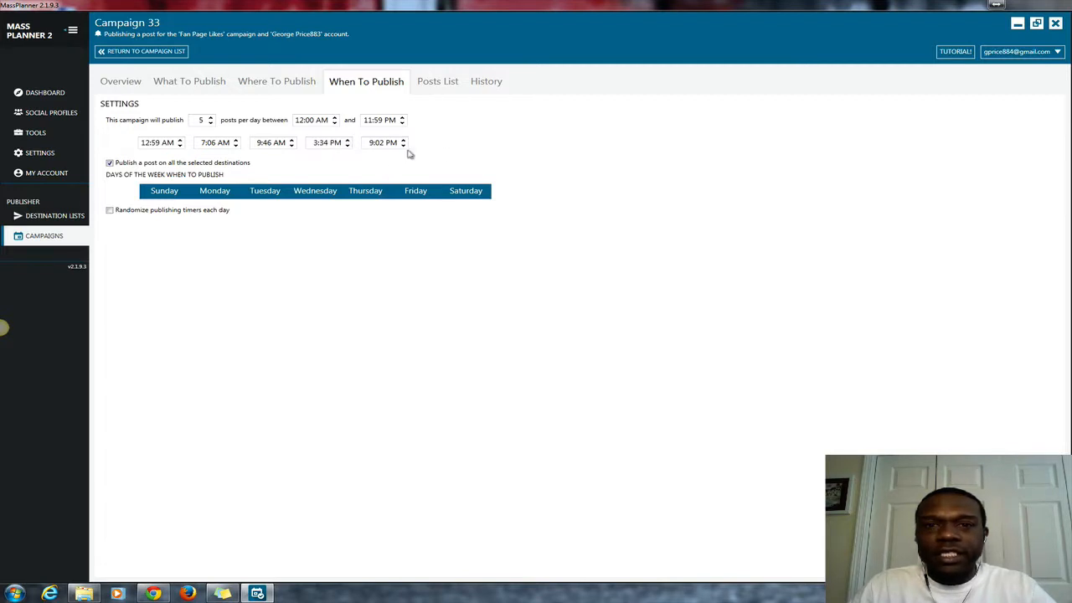
pyautogui.click(110, 210)
pyautogui.click(110, 210)
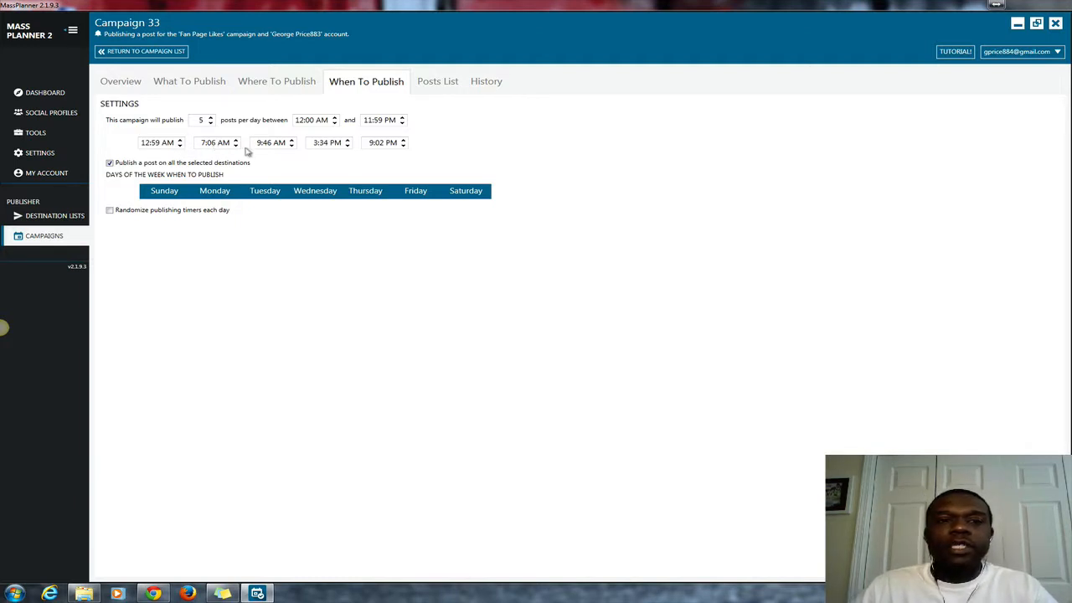
# Show Campaign 33's Posts List with its one queued 'Test Text...' image post.
pyautogui.click(440, 87)
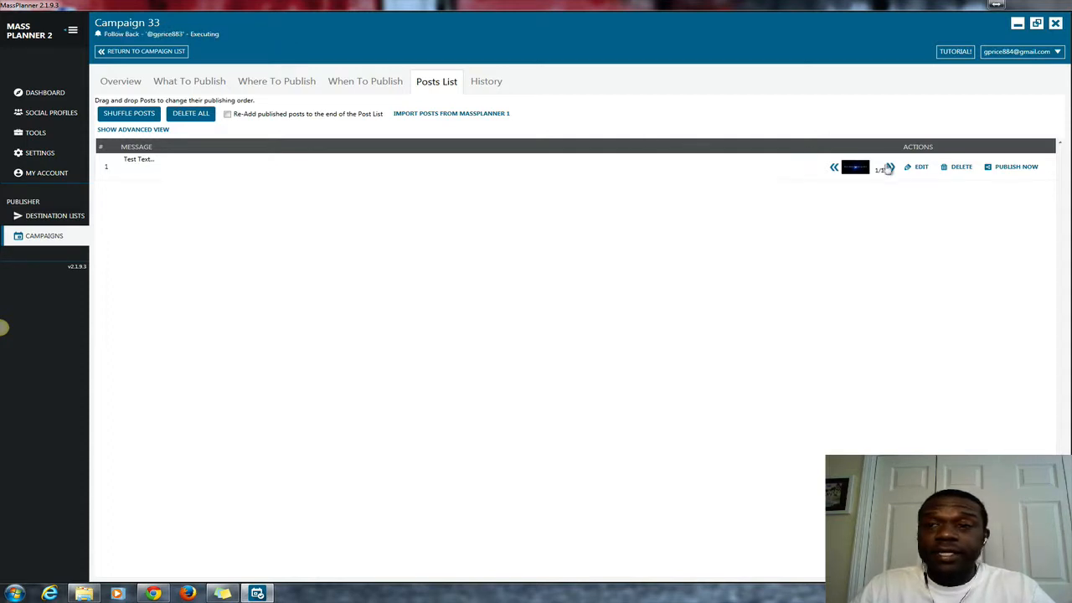
pyautogui.moveTo(855, 170)
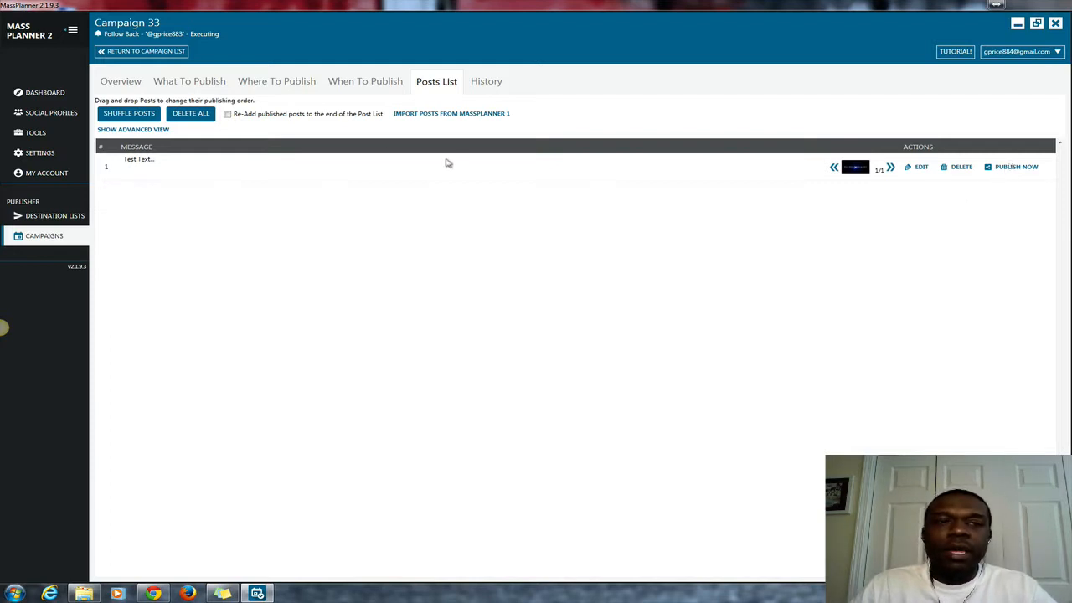
pyautogui.click(122, 83)
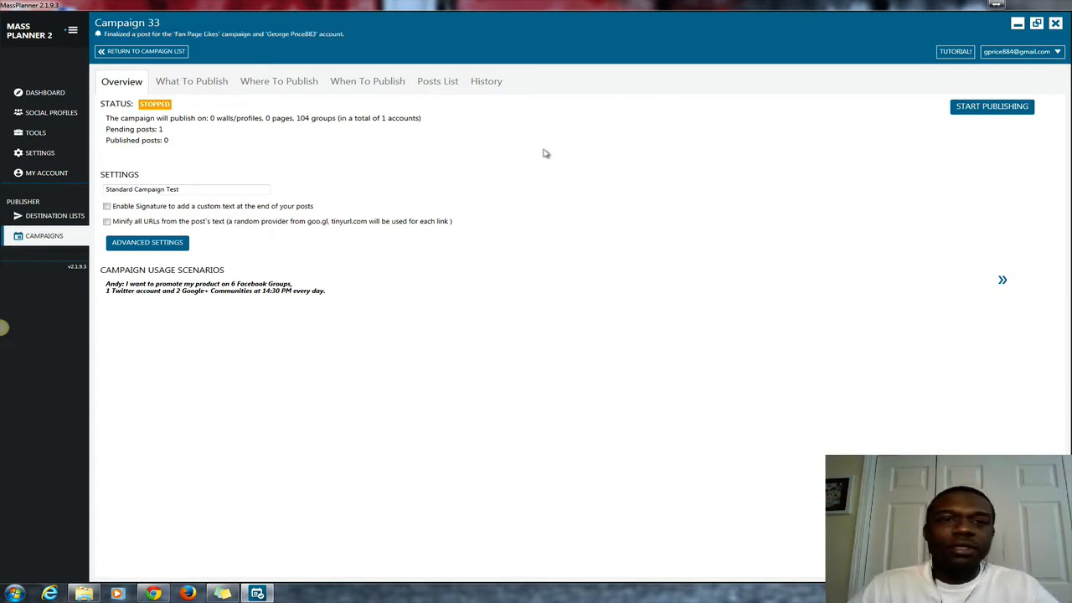
pyautogui.click(486, 83)
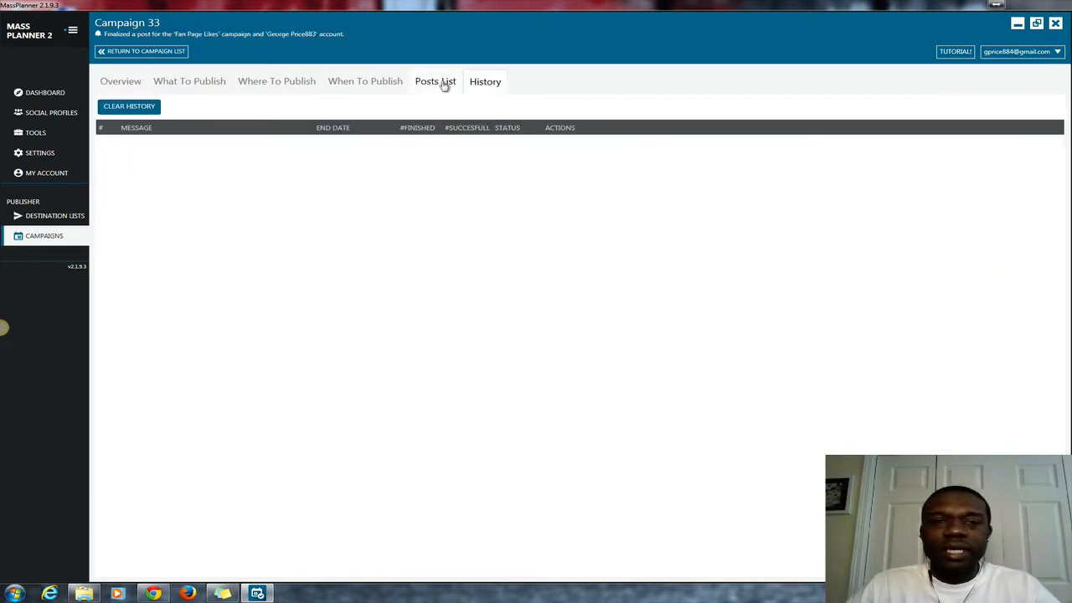
pyautogui.click(445, 85)
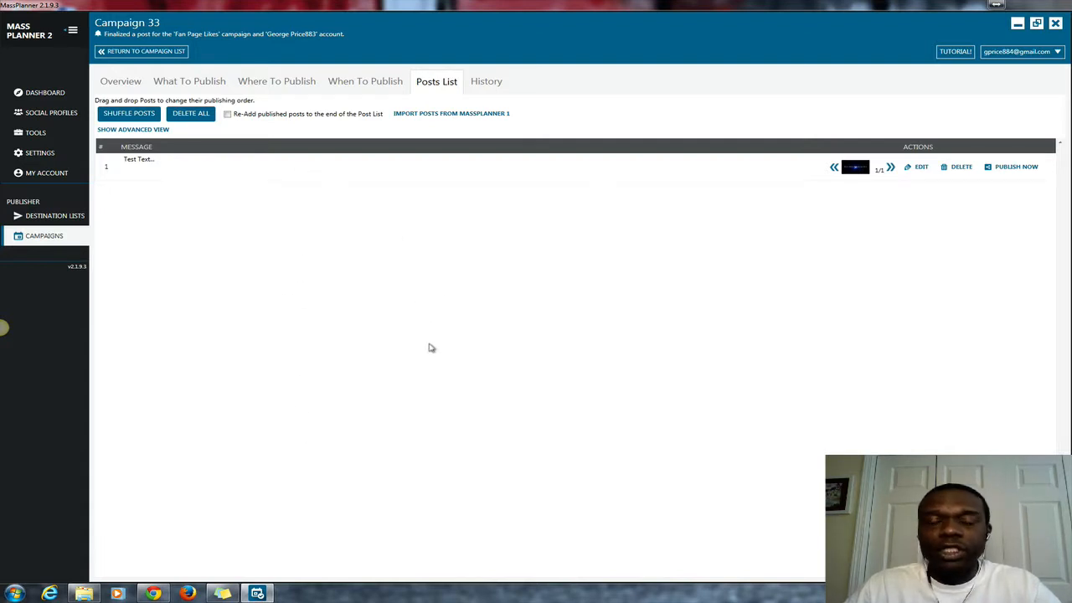
# Enable re-adding published posts to the end of the Post List, glance at History, then return to Posts List.
pyautogui.click(227, 115)
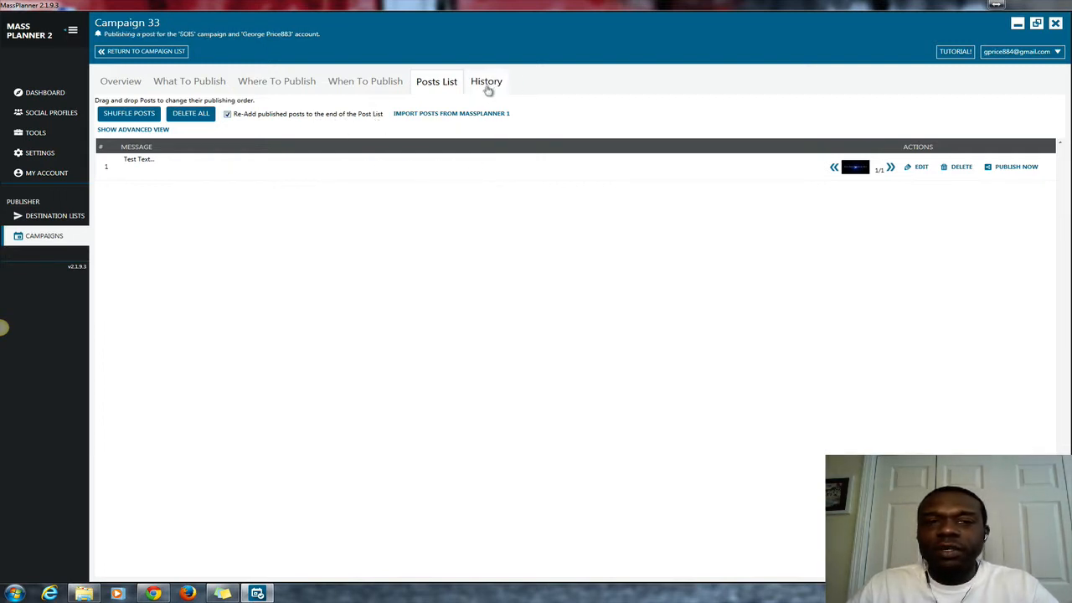
pyautogui.click(488, 87)
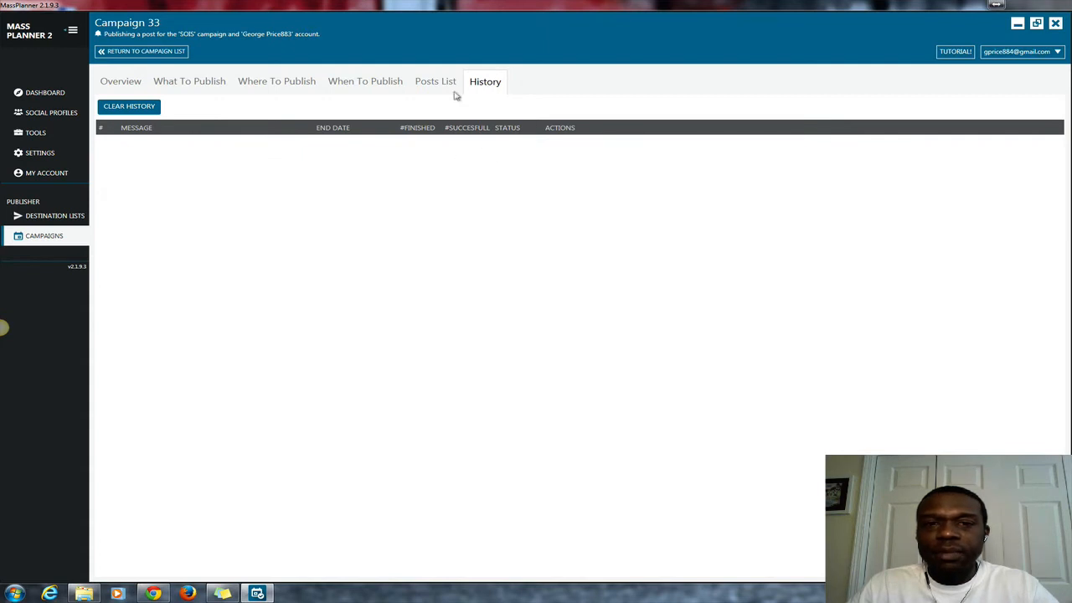
pyautogui.click(445, 89)
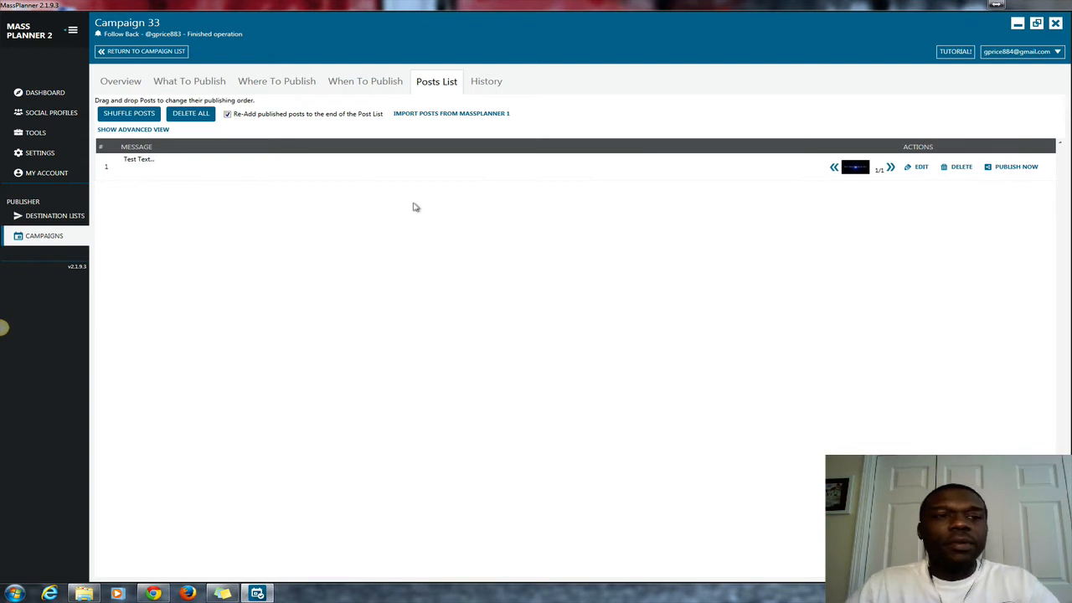
# Preview the single queued 'Test Text...' post in the advanced view, then close that view.
pyautogui.click(140, 130)
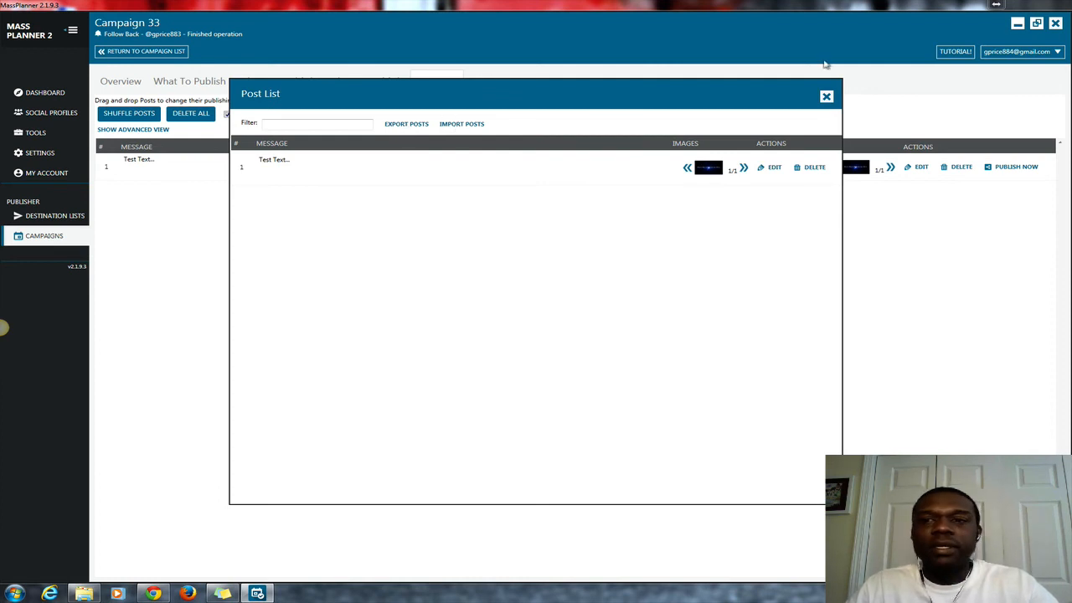
pyautogui.click(826, 97)
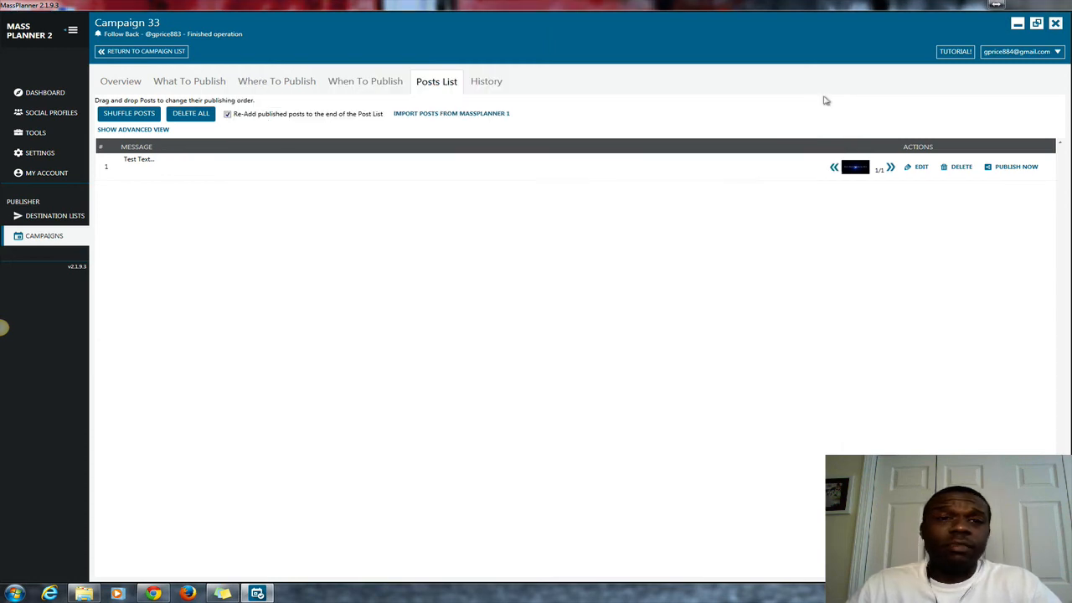